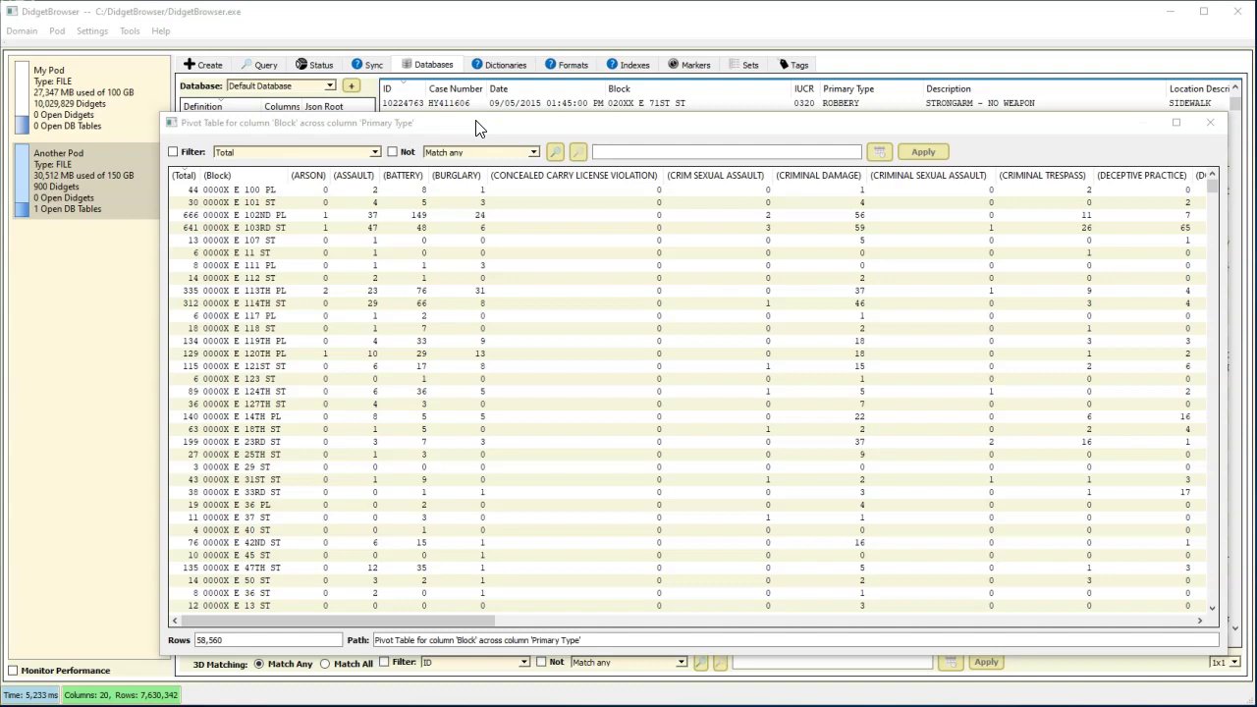
# Step: Reposition the pivot table window and move its CRIM SEXUAL ASSAULT column to just after CRIMINAL DAMAGE
pyautogui.moveTo(449, 127); pyautogui.dragTo(1023, 128)
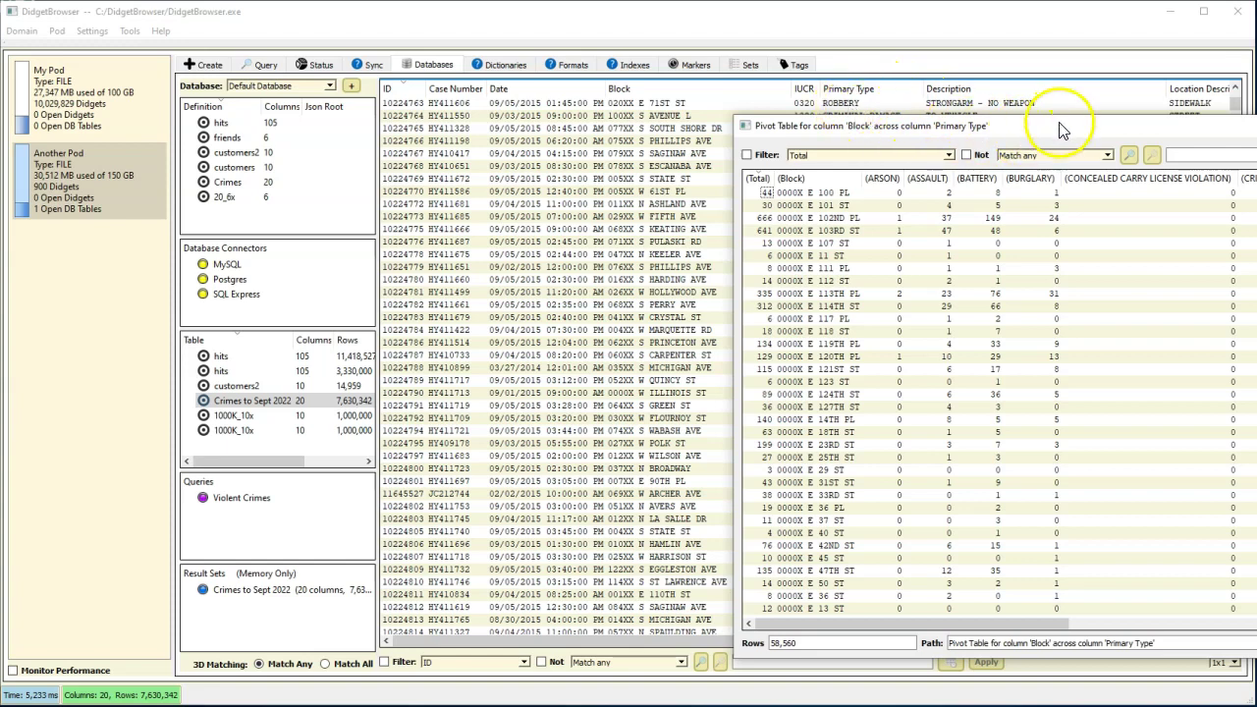
pyautogui.moveTo(1060, 133); pyautogui.dragTo(448, 112)
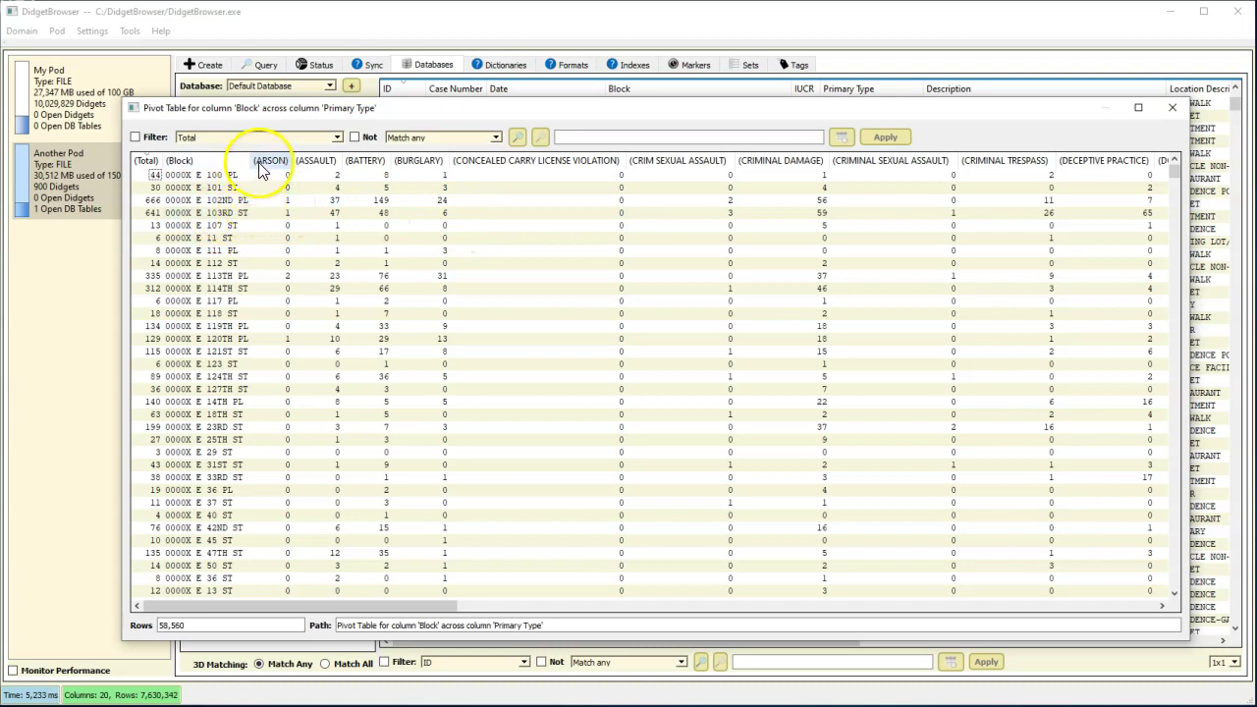
pyautogui.moveTo(261, 171)
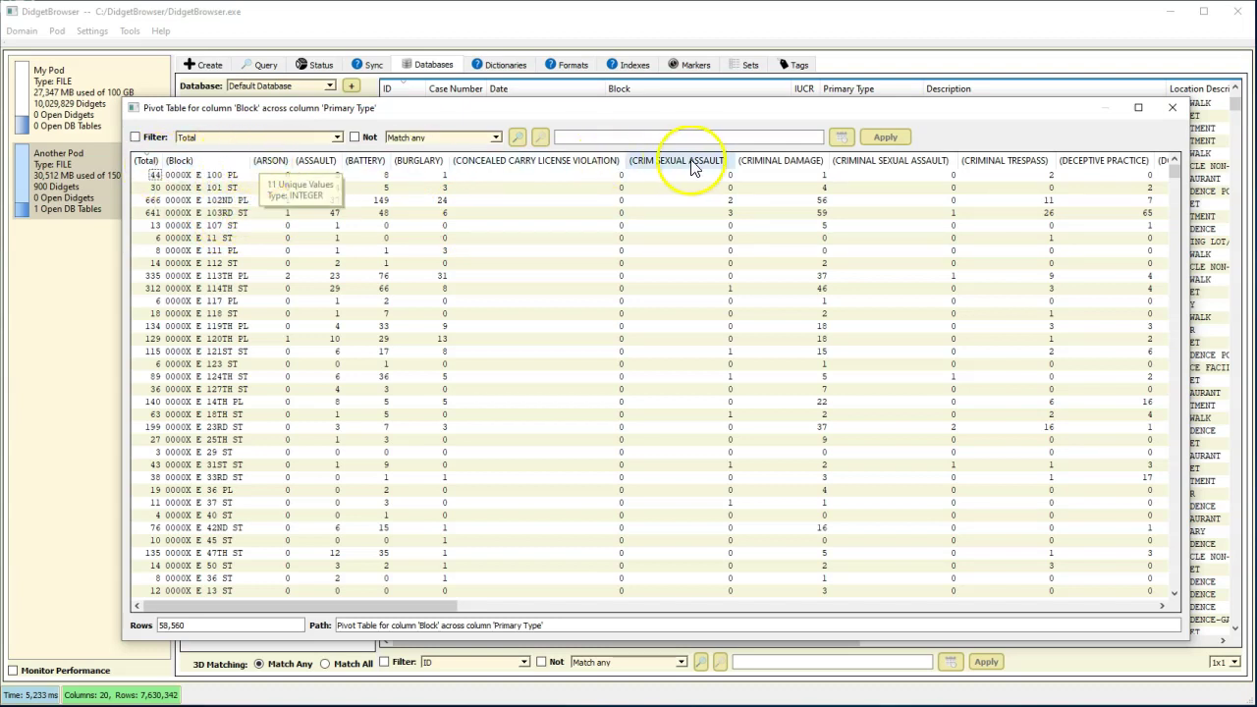
pyautogui.moveTo(692, 167); pyautogui.dragTo(814, 160)
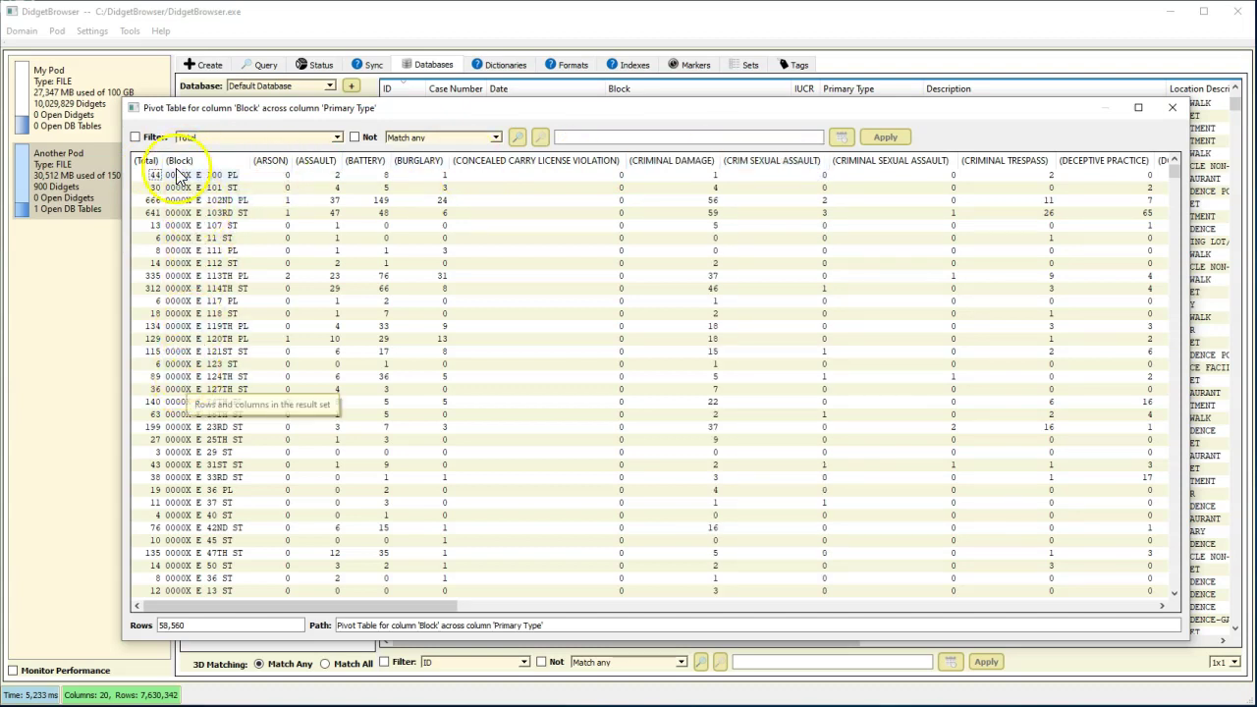
# Step: Display the source rows behind the BATTERY count for block 0000X E 102ND PL and bring their window fully into view
pyautogui.moveTo(152, 165)
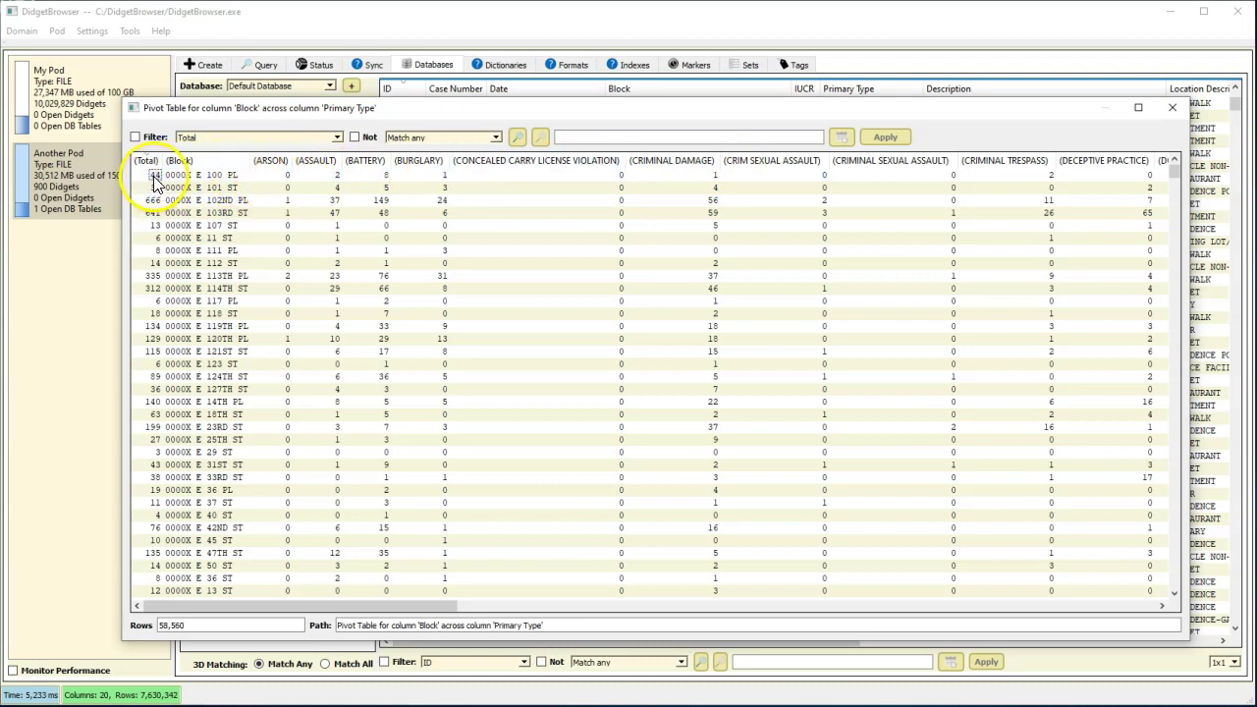
pyautogui.doubleClick(389, 187)
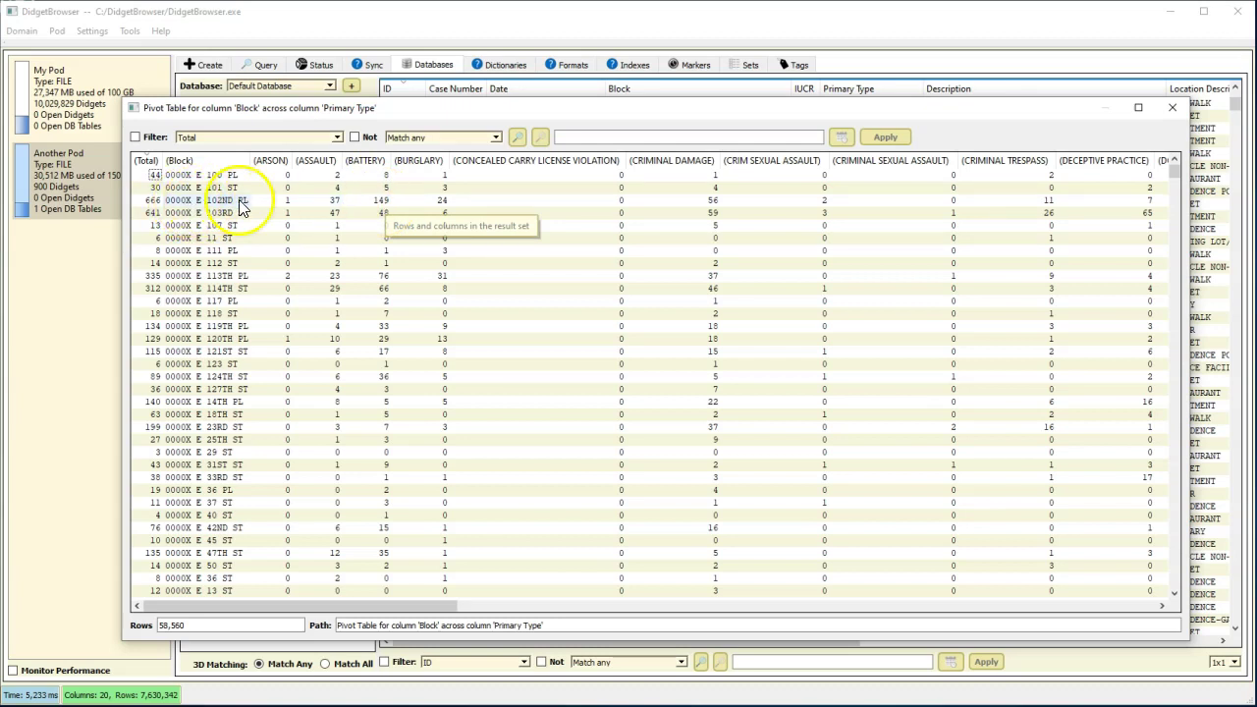
pyautogui.click(169, 202)
pyautogui.click(381, 200)
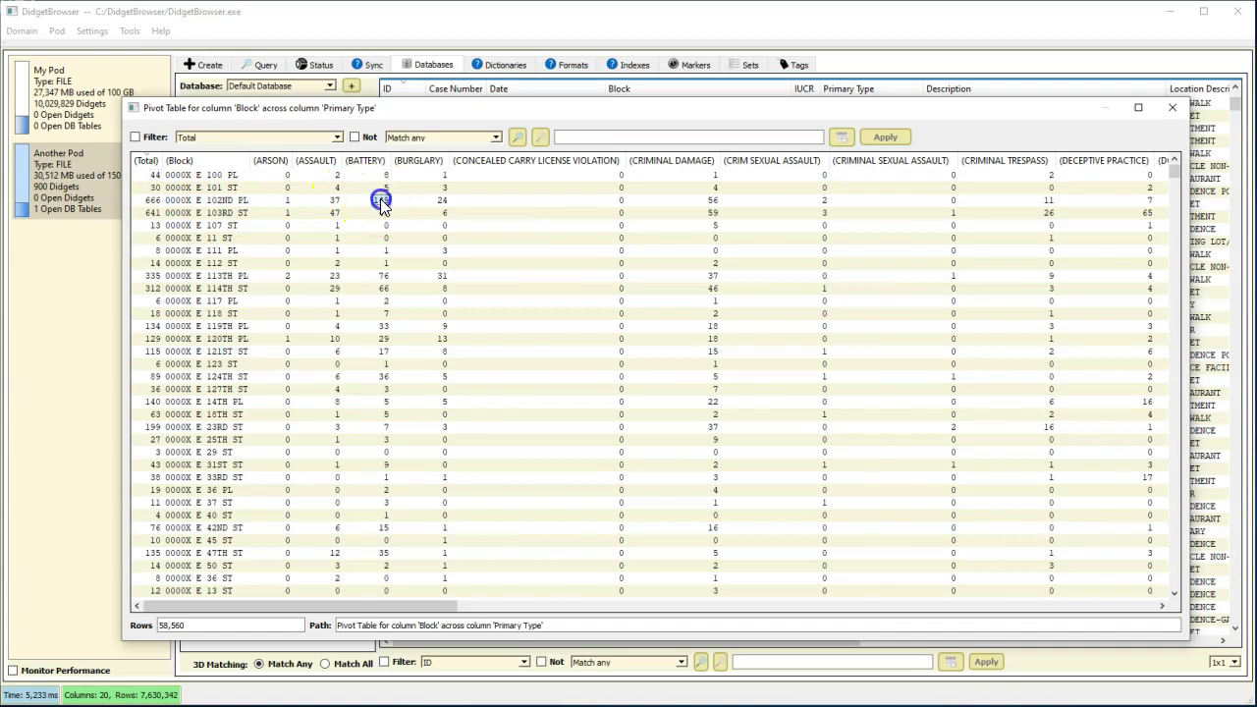
pyautogui.doubleClick(382, 200)
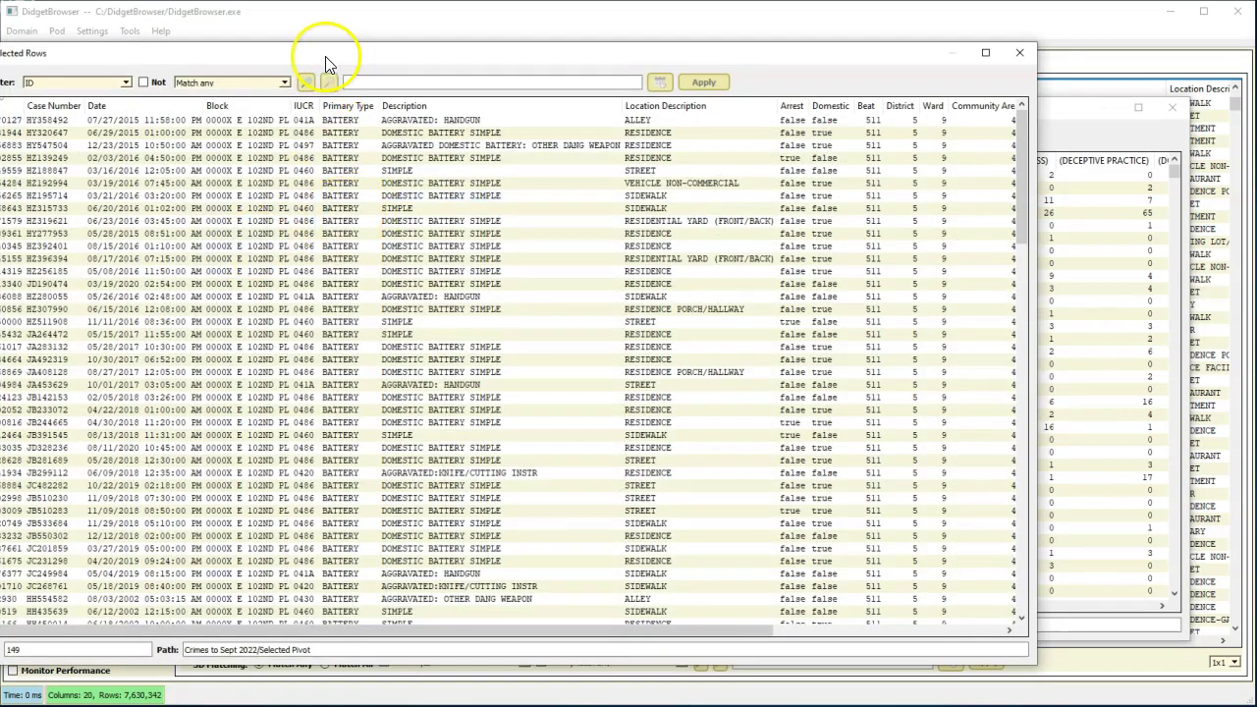
pyautogui.moveTo(326, 56); pyautogui.dragTo(403, 44)
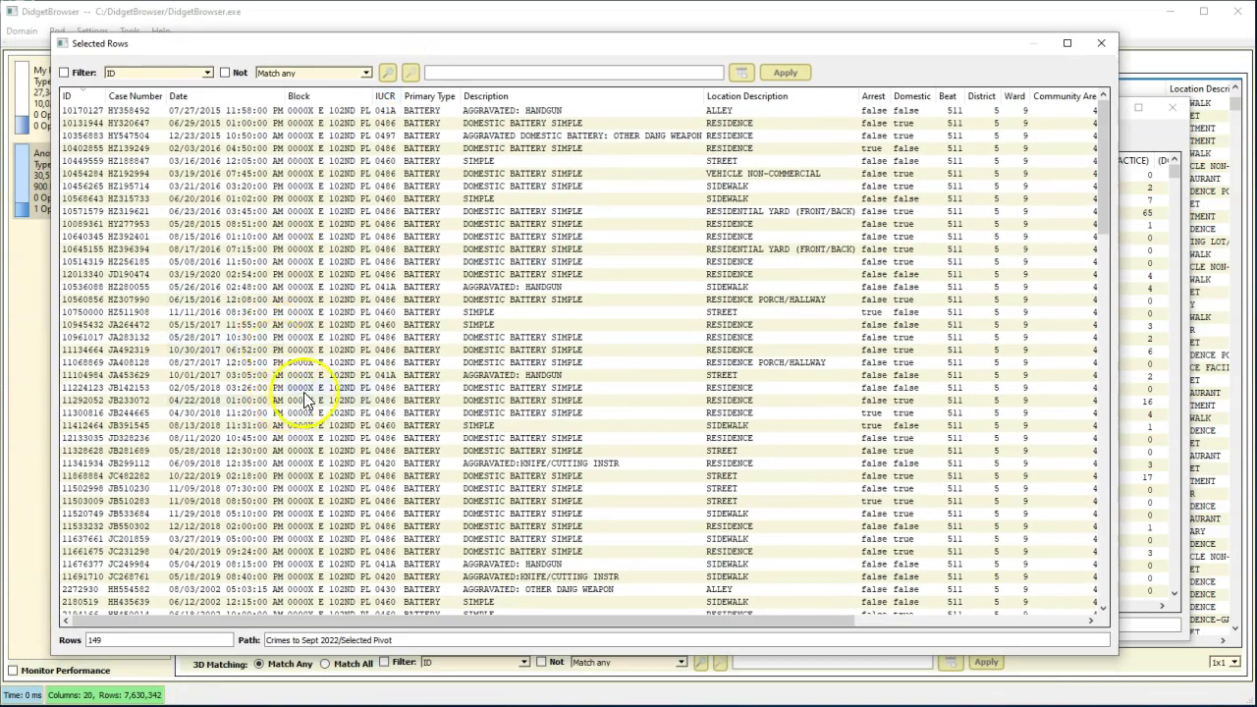
# Step: Look through the battery records for 0000X E 102ND PL down to the end, and close the Selected Rows window
pyautogui.scroll(-2, 315, 388)
pyautogui.scroll(-20, 315, 383)
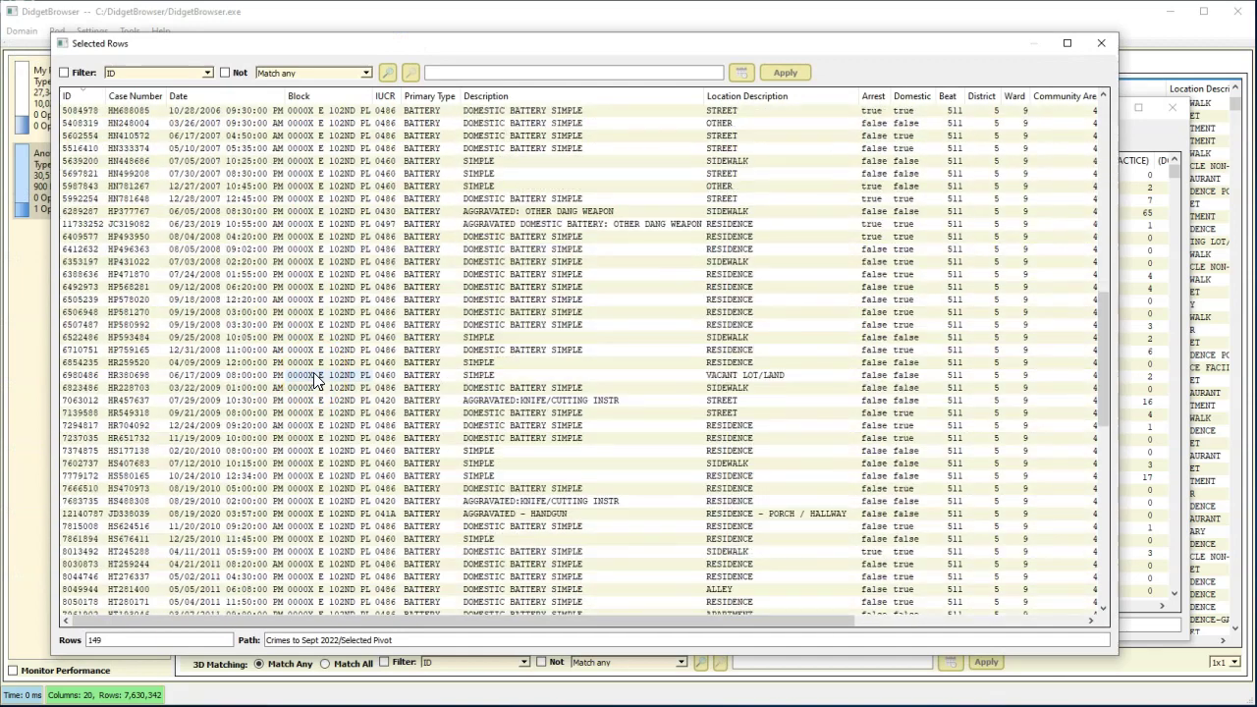
pyautogui.scroll(-12, 315, 383)
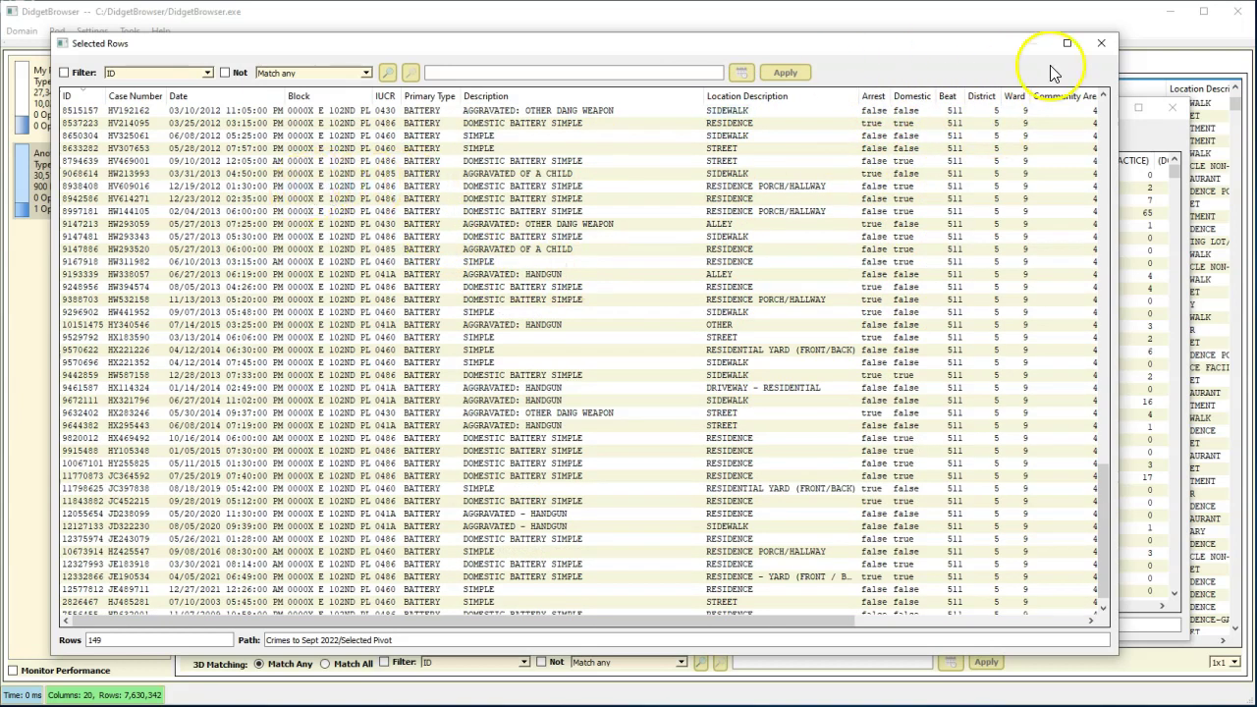
pyautogui.click(1102, 46)
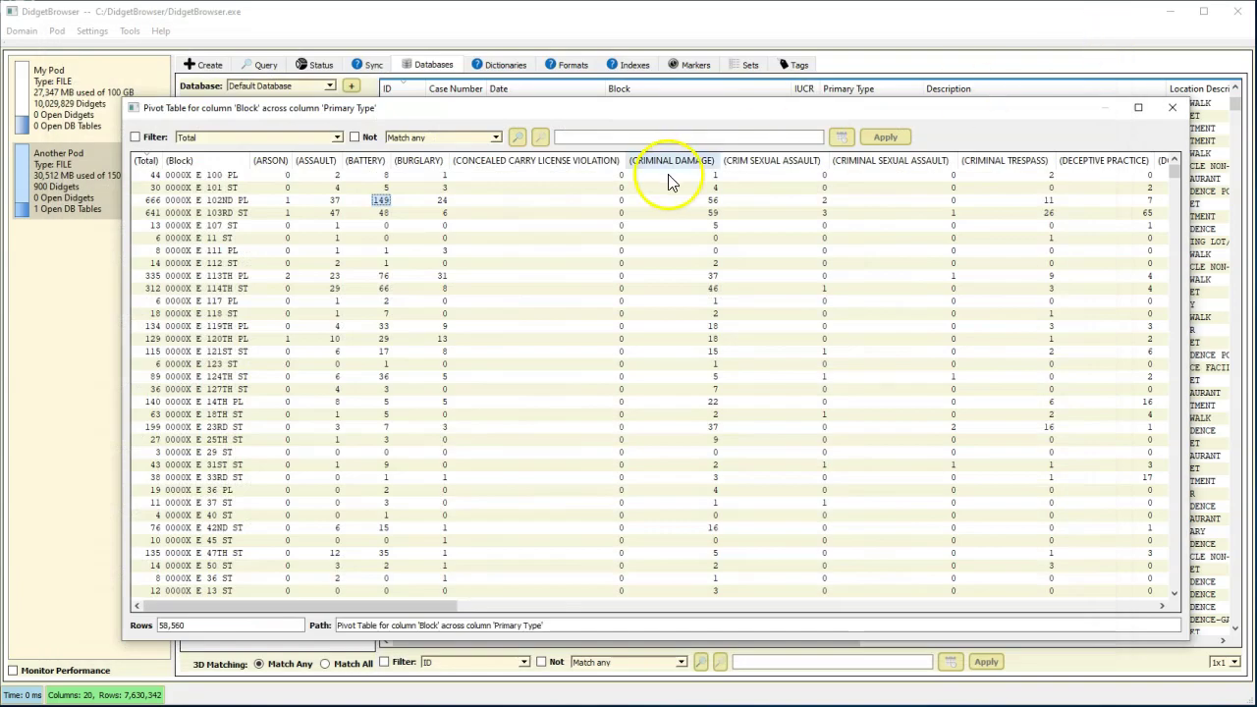
# Step: Sort the pivot table by Block and filter it to rows whose Total is greater than 1000
pyautogui.click(178, 160)
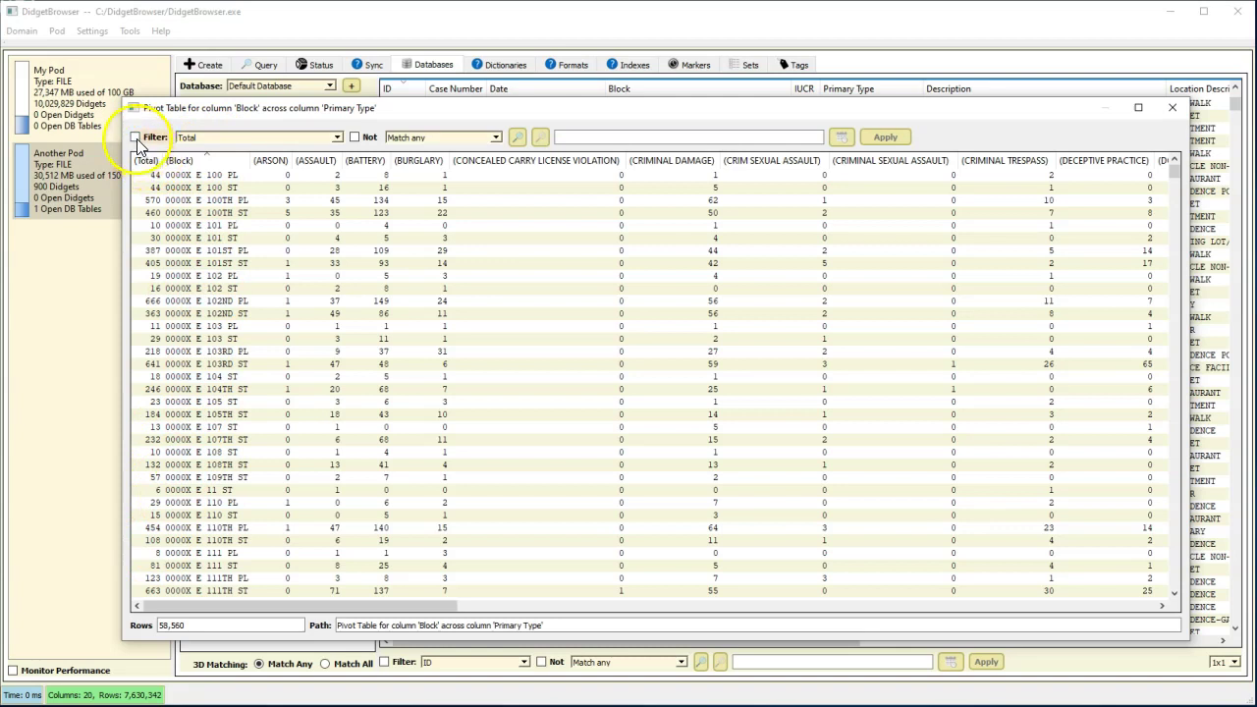
pyautogui.click(497, 137)
pyautogui.scroll(-2, 408, 211)
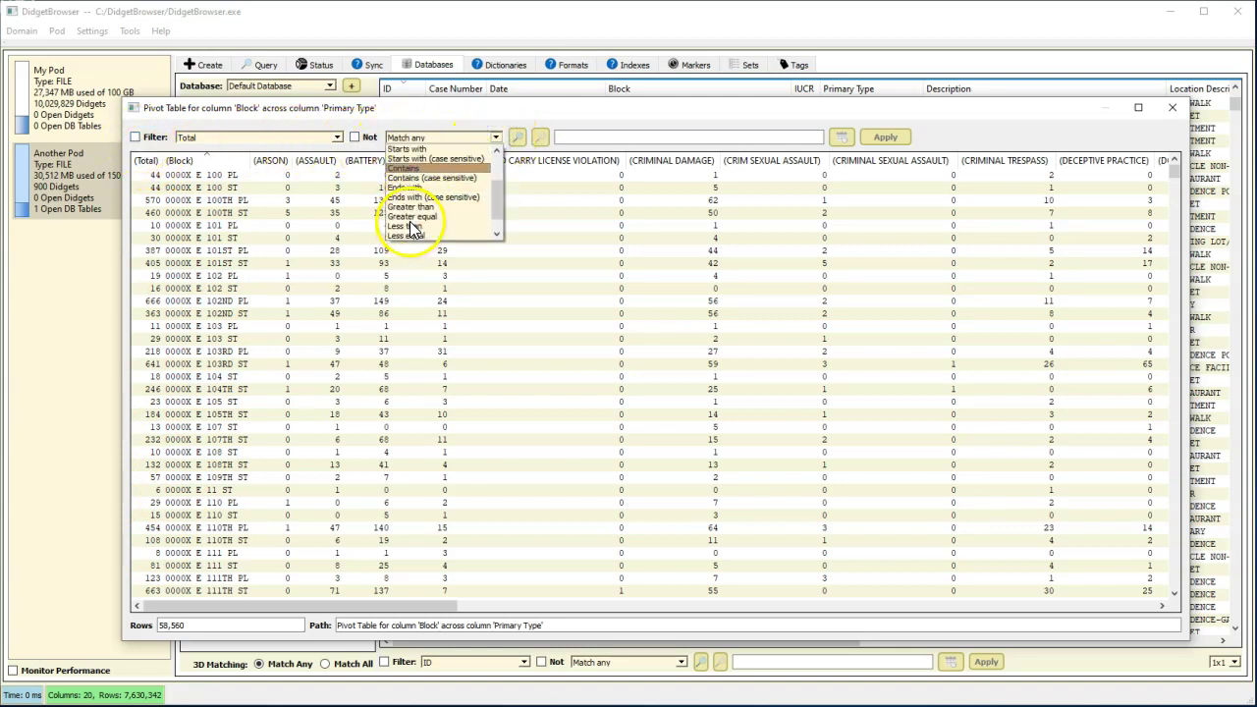
pyautogui.click(411, 208)
pyautogui.click(590, 138)
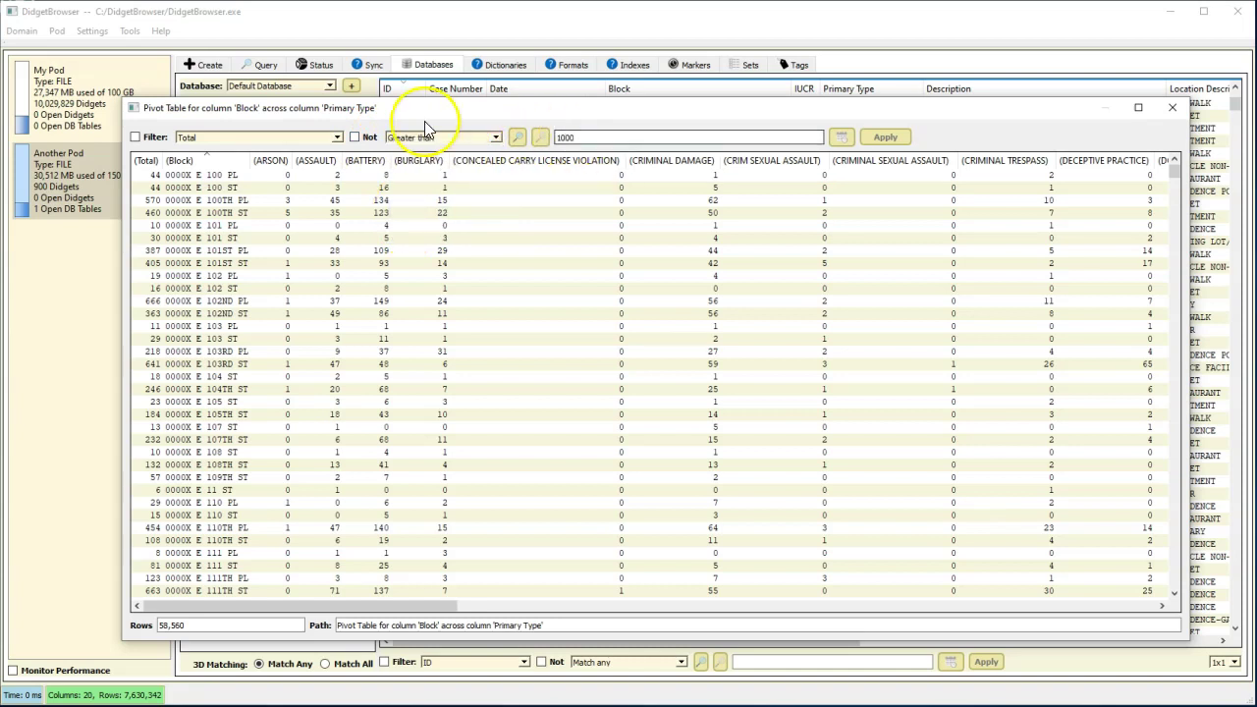
pyautogui.click(136, 138)
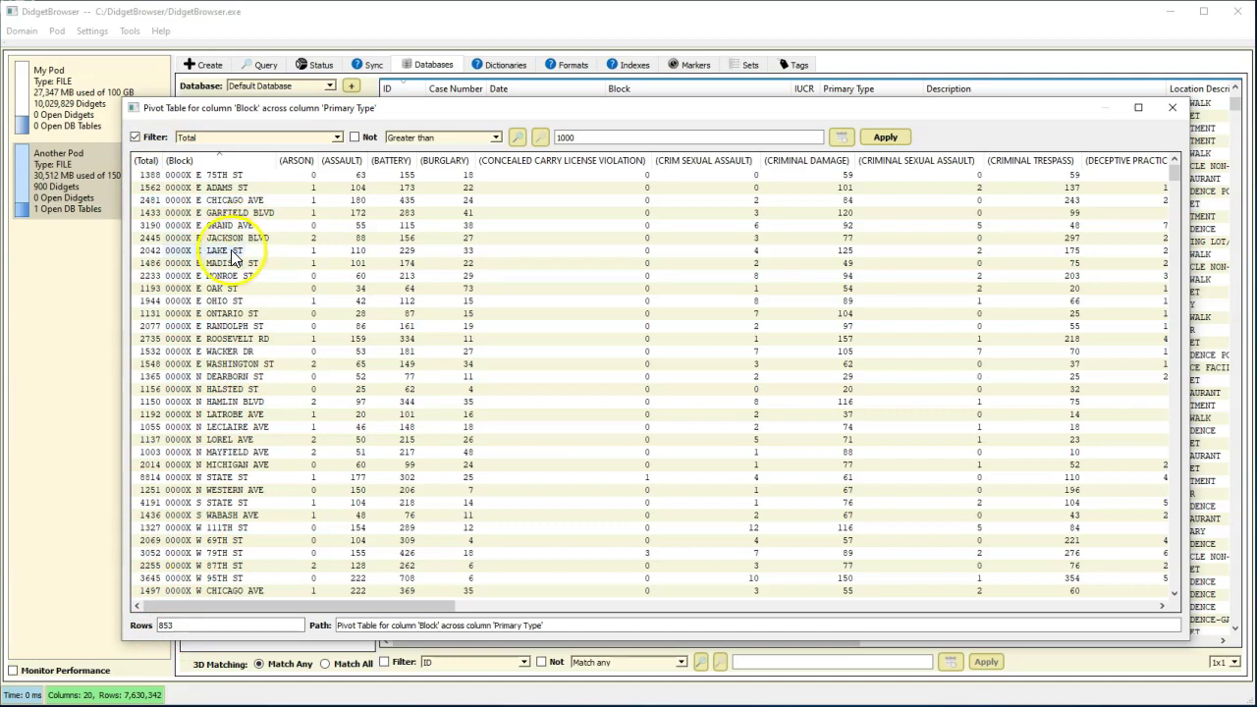
# Step: Sort the filtered blocks by Total in descending order and review the crime counts for the top-ranked block
pyautogui.click(147, 162)
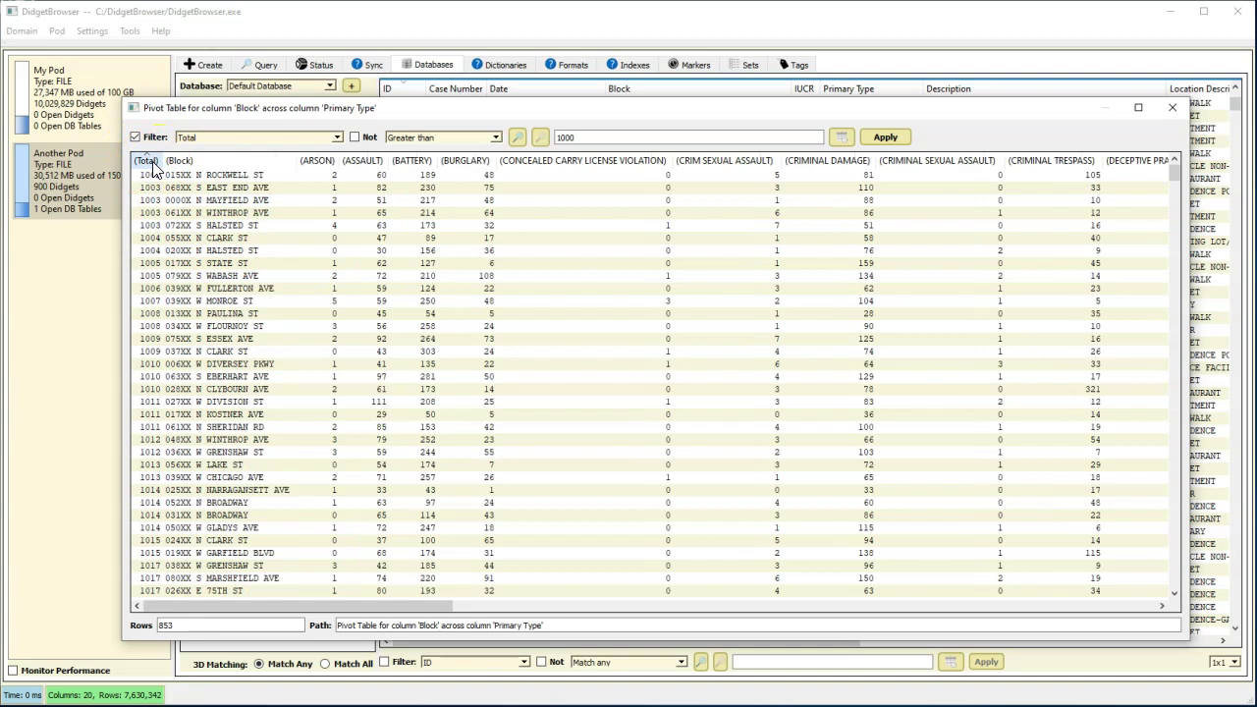
pyautogui.click(148, 162)
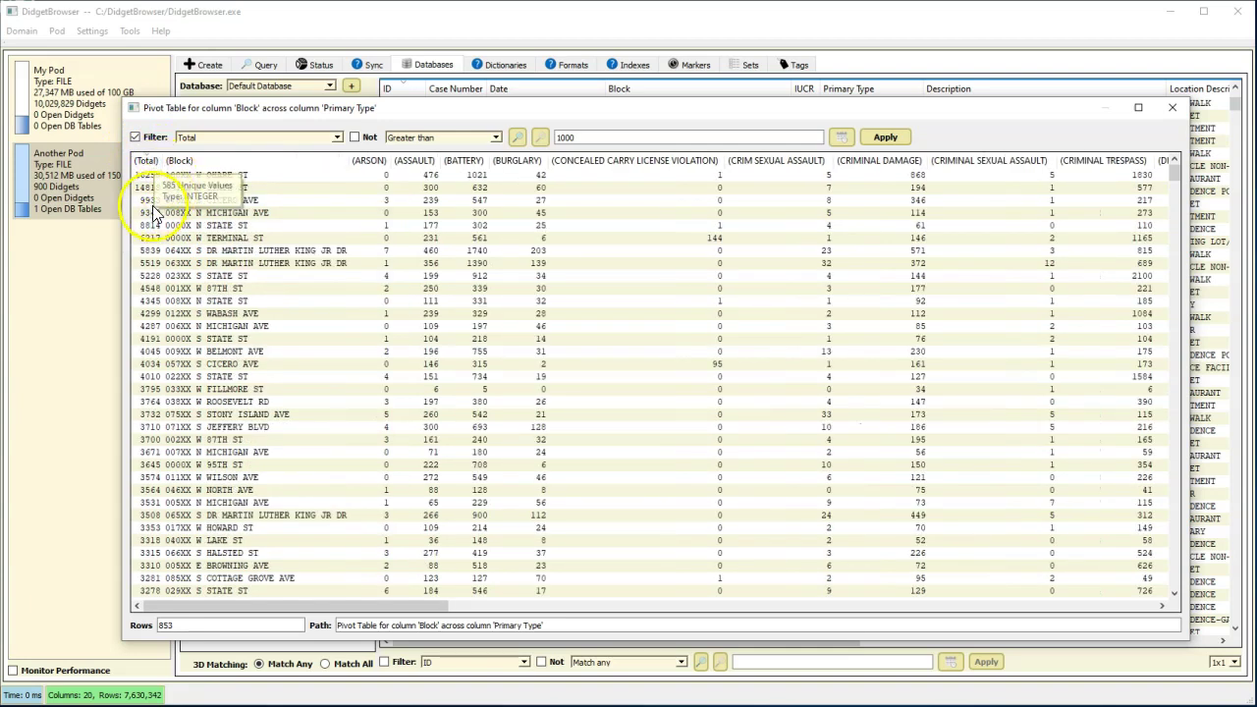
pyautogui.click(167, 179)
pyautogui.click(180, 180)
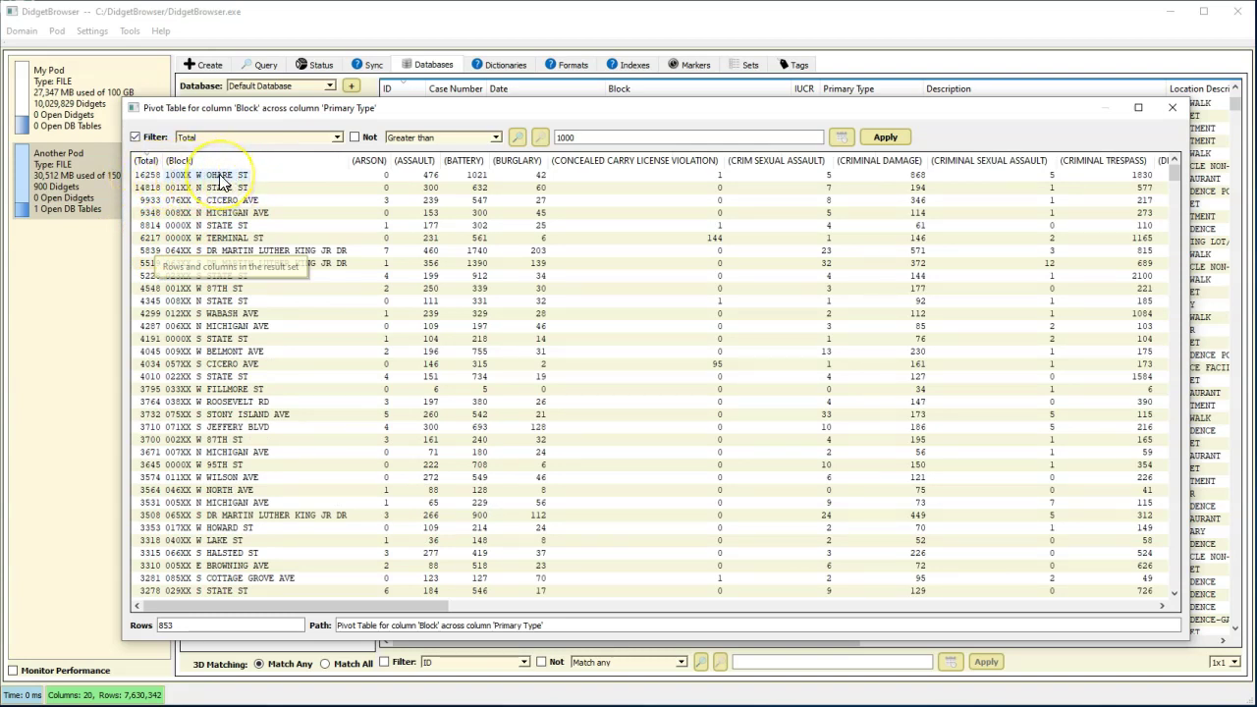
pyautogui.click(144, 179)
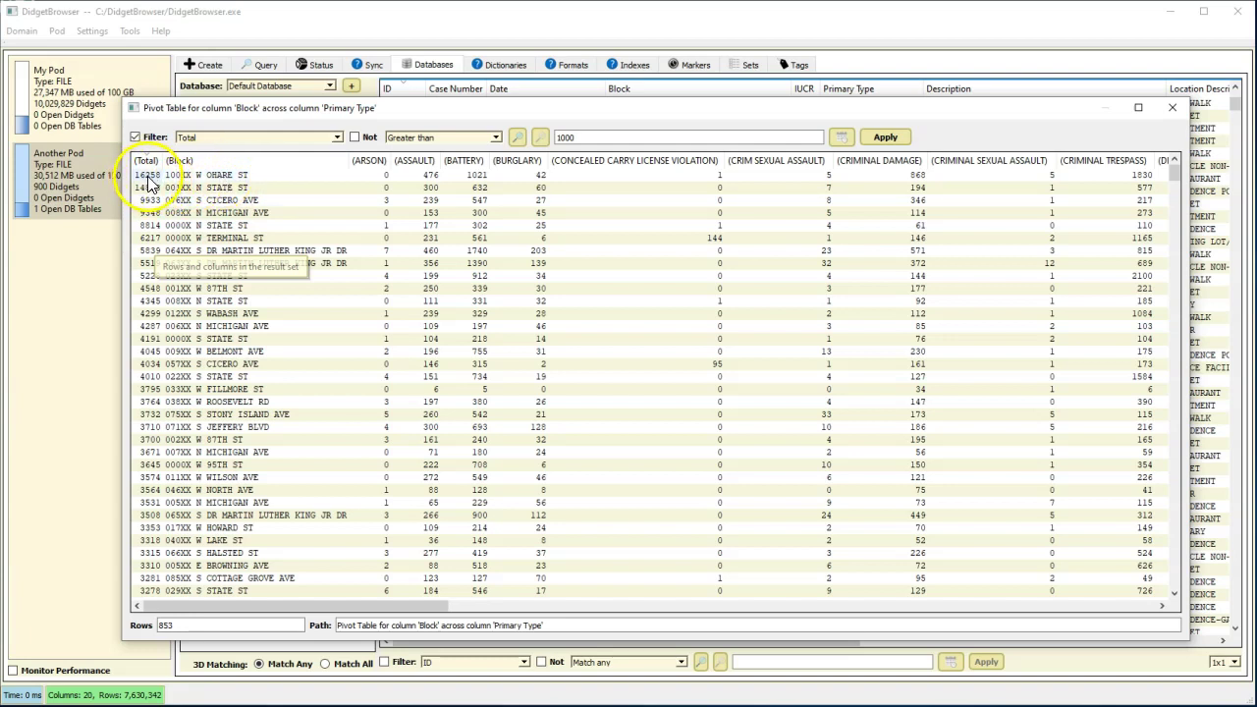
pyautogui.click(233, 177)
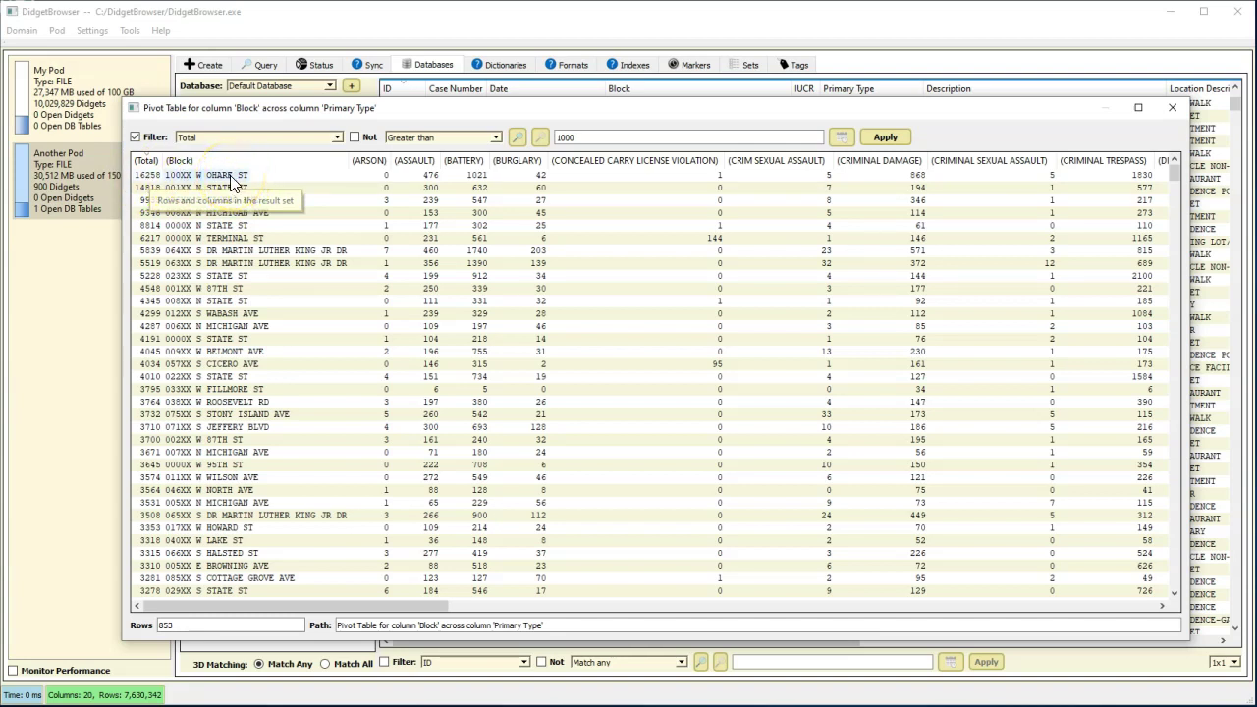
pyautogui.click(429, 175)
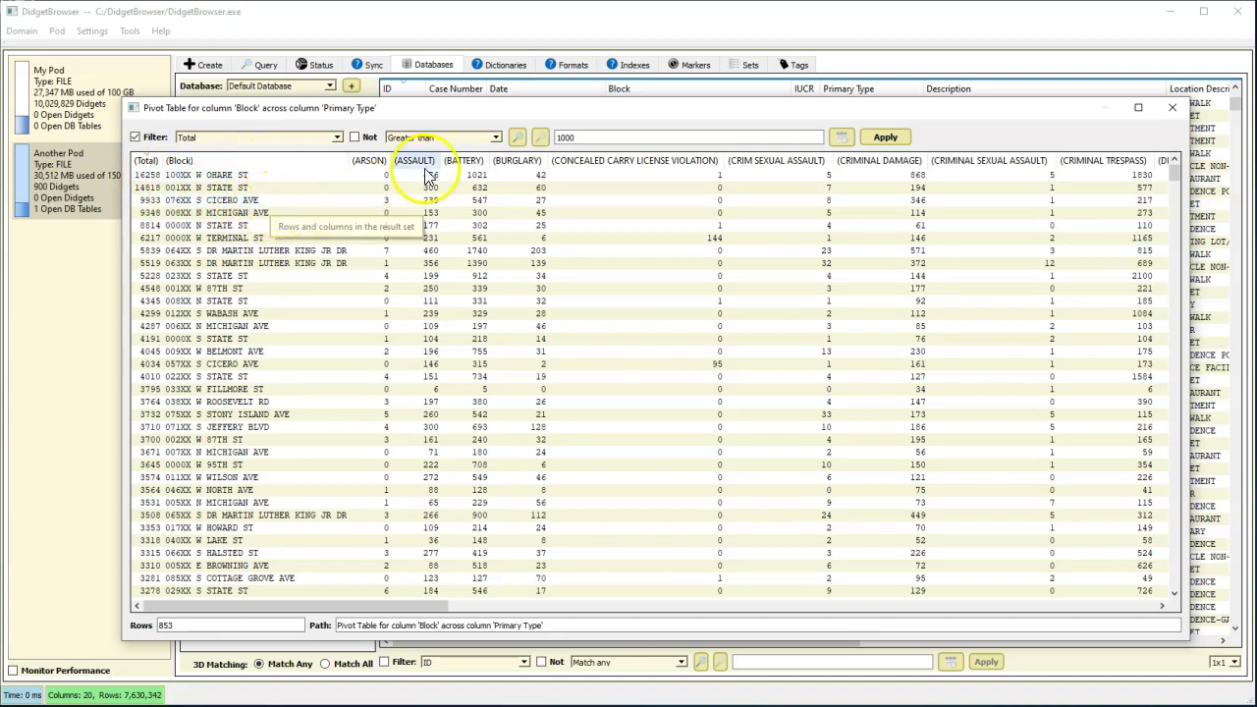
pyautogui.click(468, 171)
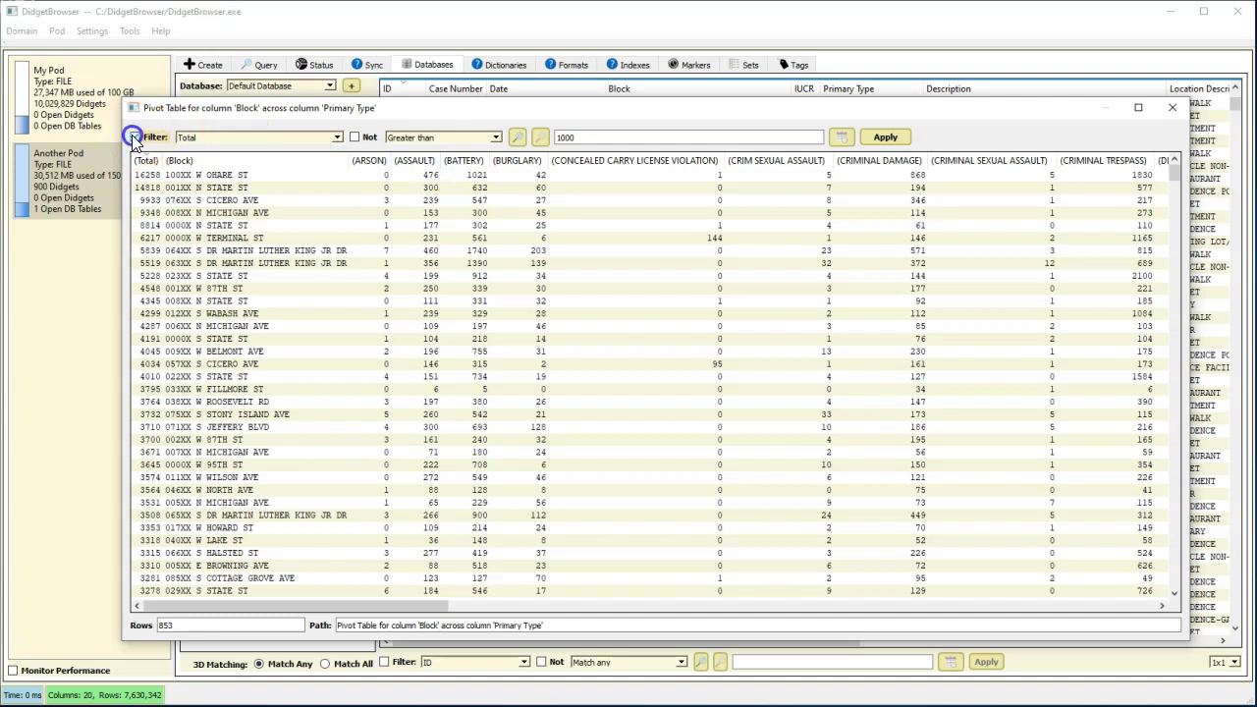
# Step: Turn off the Total filter and sort the pivot table by BATTERY in descending order
pyautogui.click(134, 137)
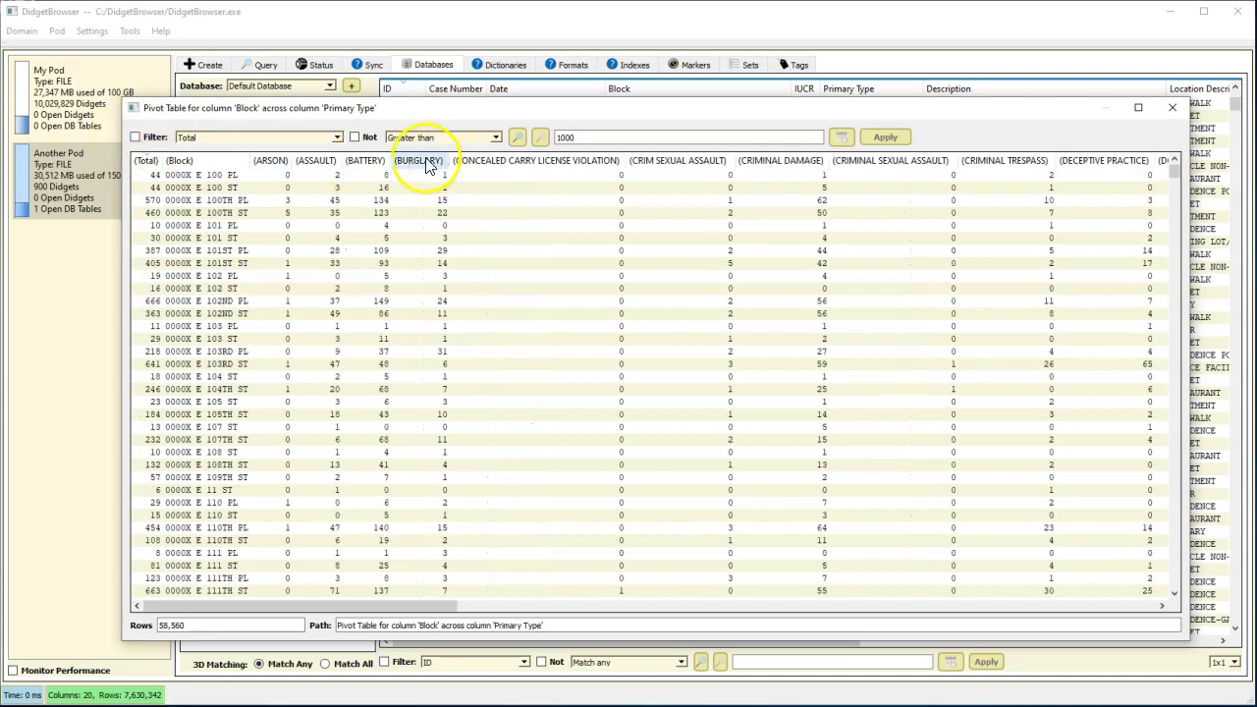
pyautogui.click(374, 163)
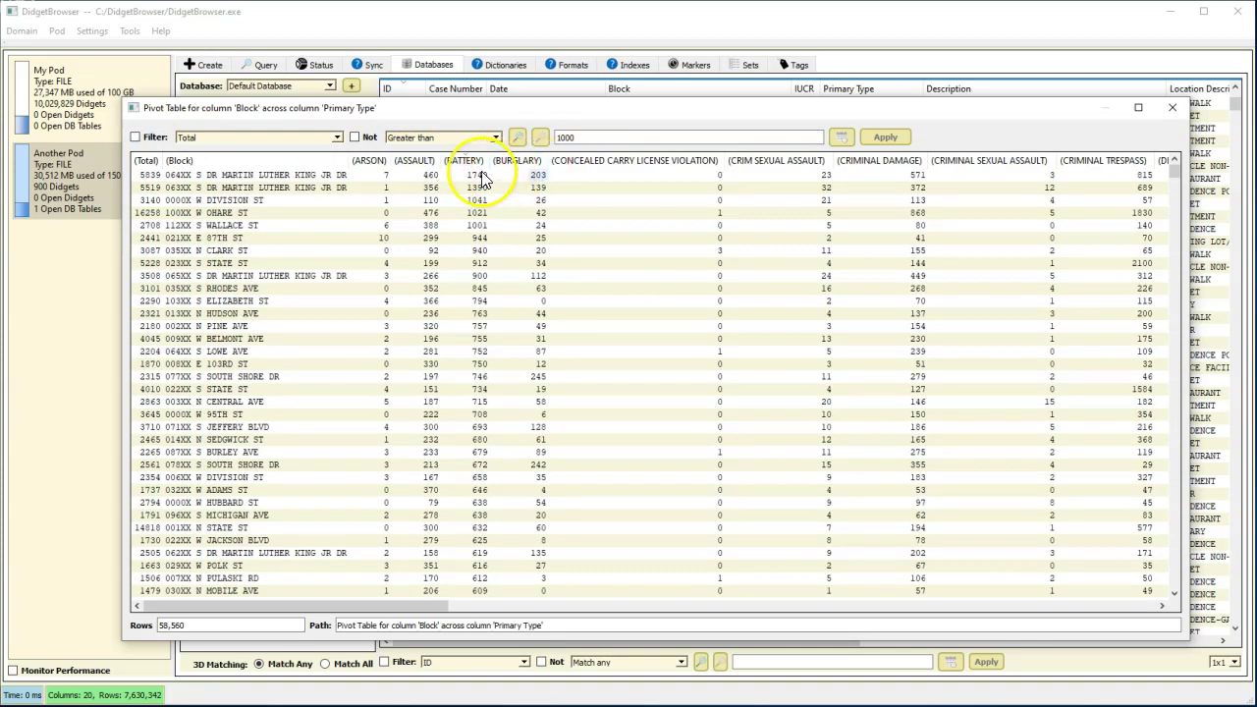
# Step: Select the five highest BATTERY counts and display their underlying records as filtered selected items
pyautogui.moveTo(478, 172); pyautogui.dragTo(479, 229)
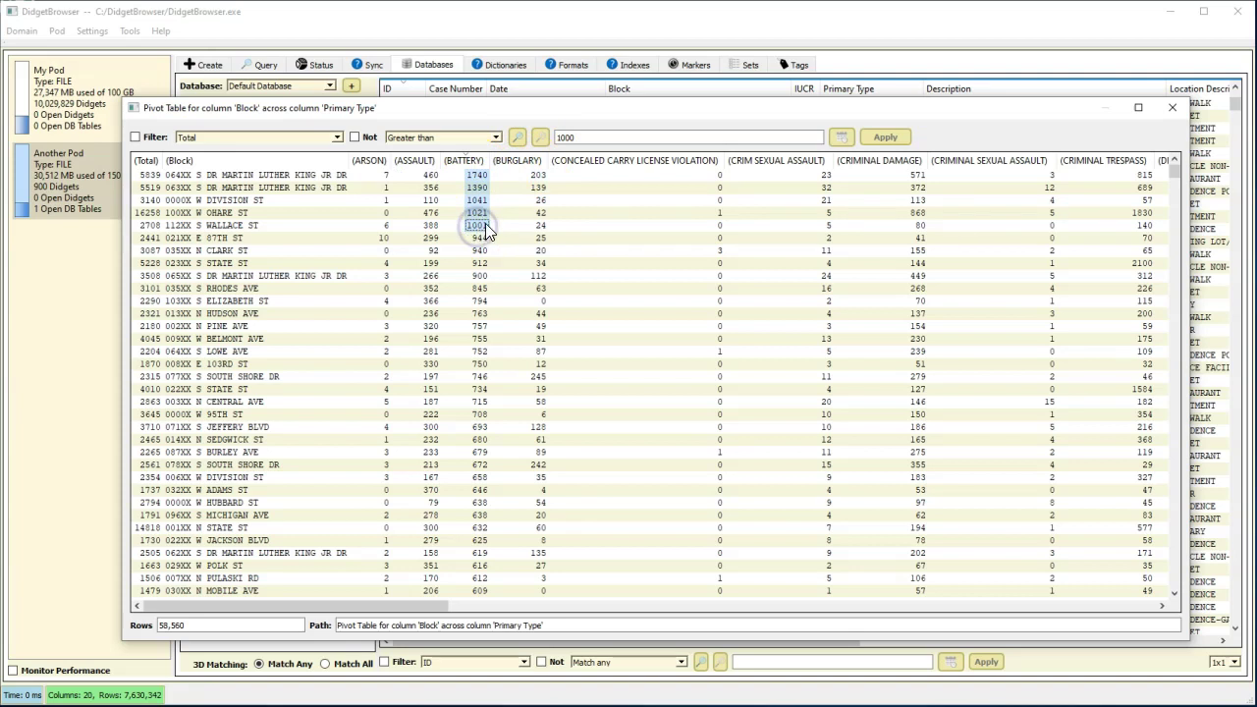
pyautogui.rightClick(477, 209)
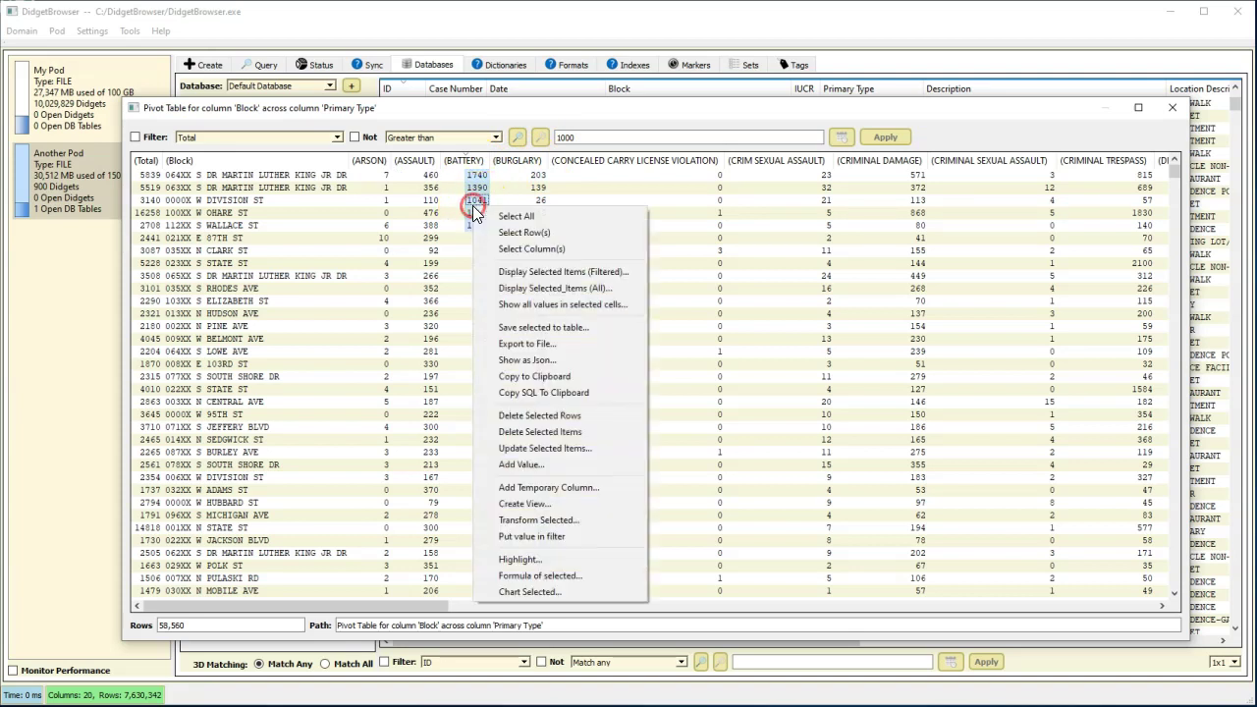
pyautogui.click(525, 271)
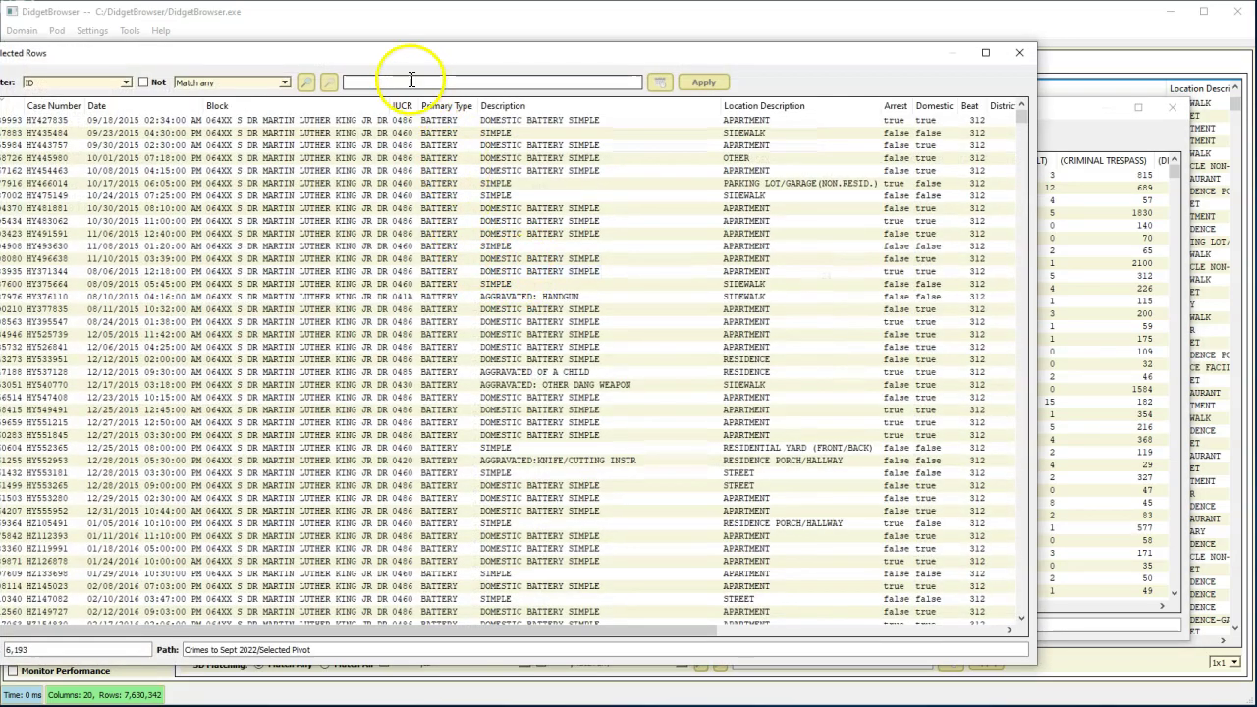
pyautogui.moveTo(401, 54); pyautogui.dragTo(499, 51)
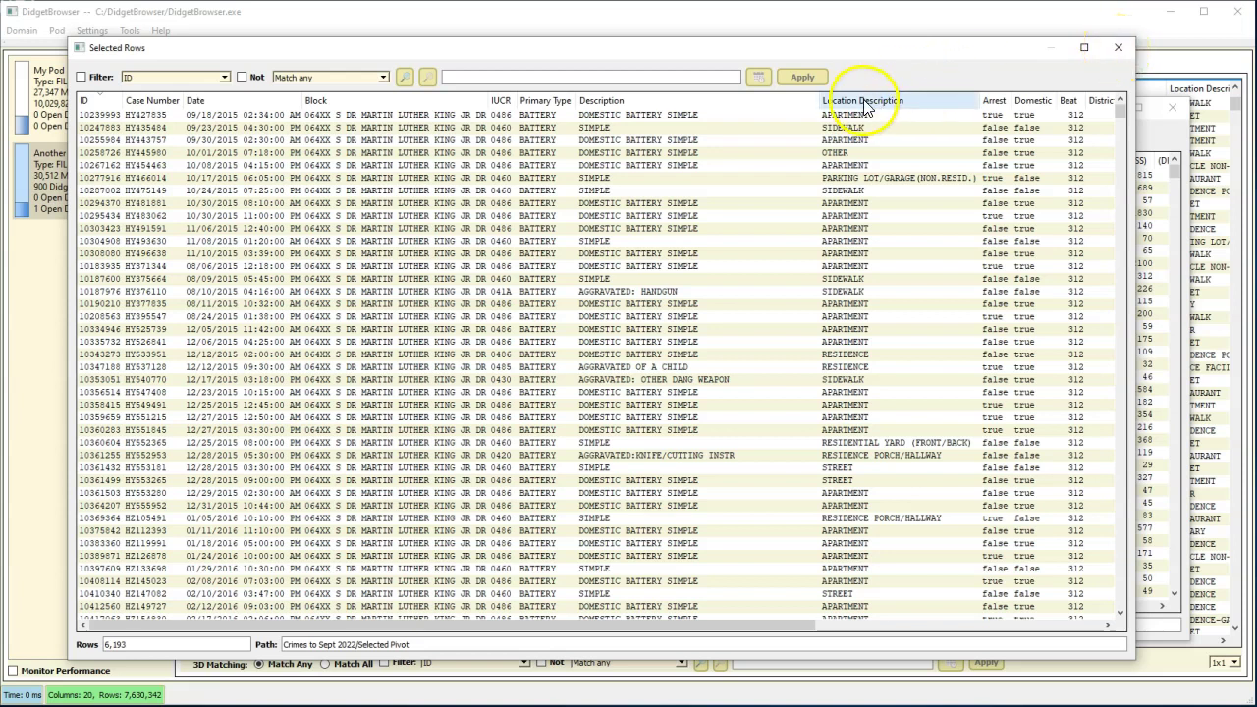
# Step: Show the column values of Location Description for the selected battery records, and close the viewer and the Selected Rows window
pyautogui.moveTo(862, 110)
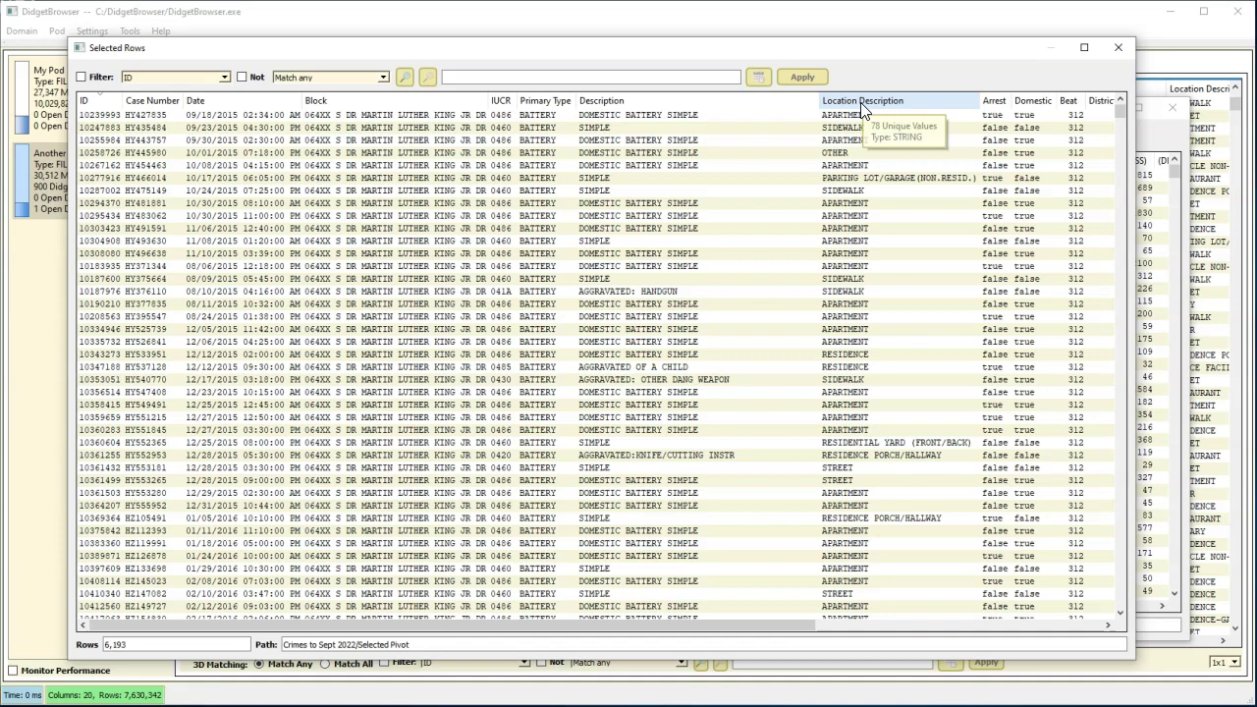
pyautogui.rightClick(862, 110)
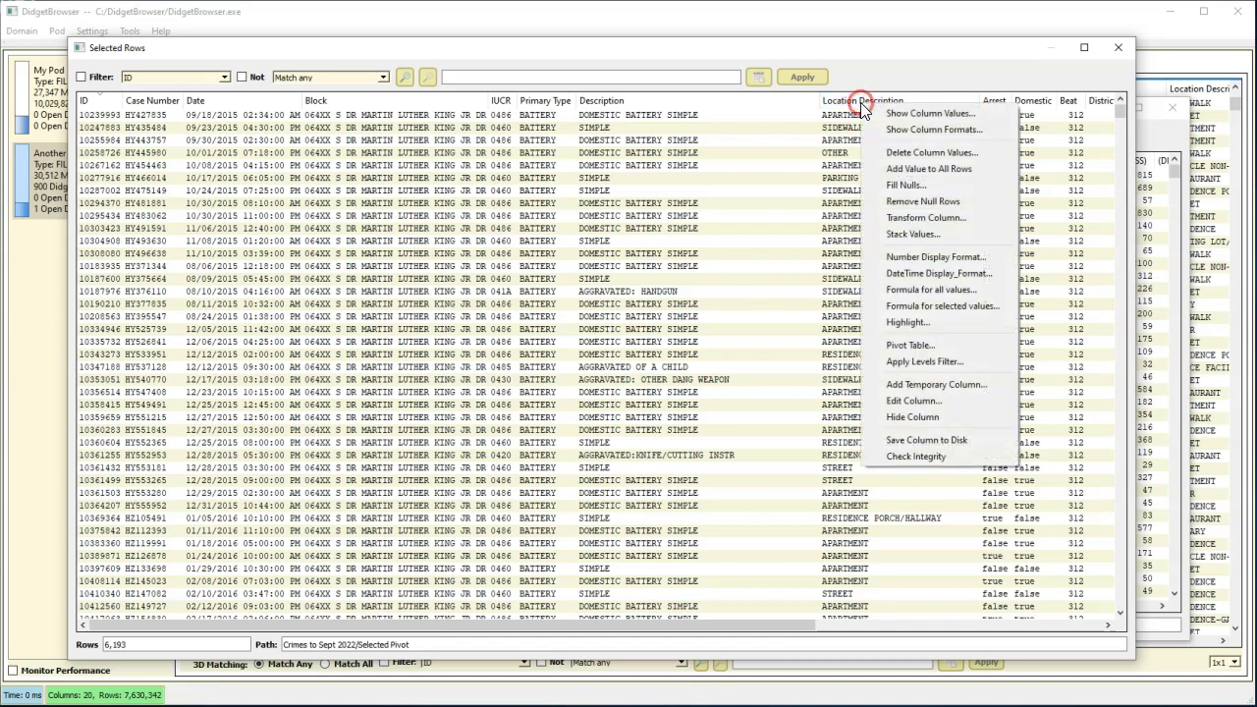
pyautogui.click(914, 115)
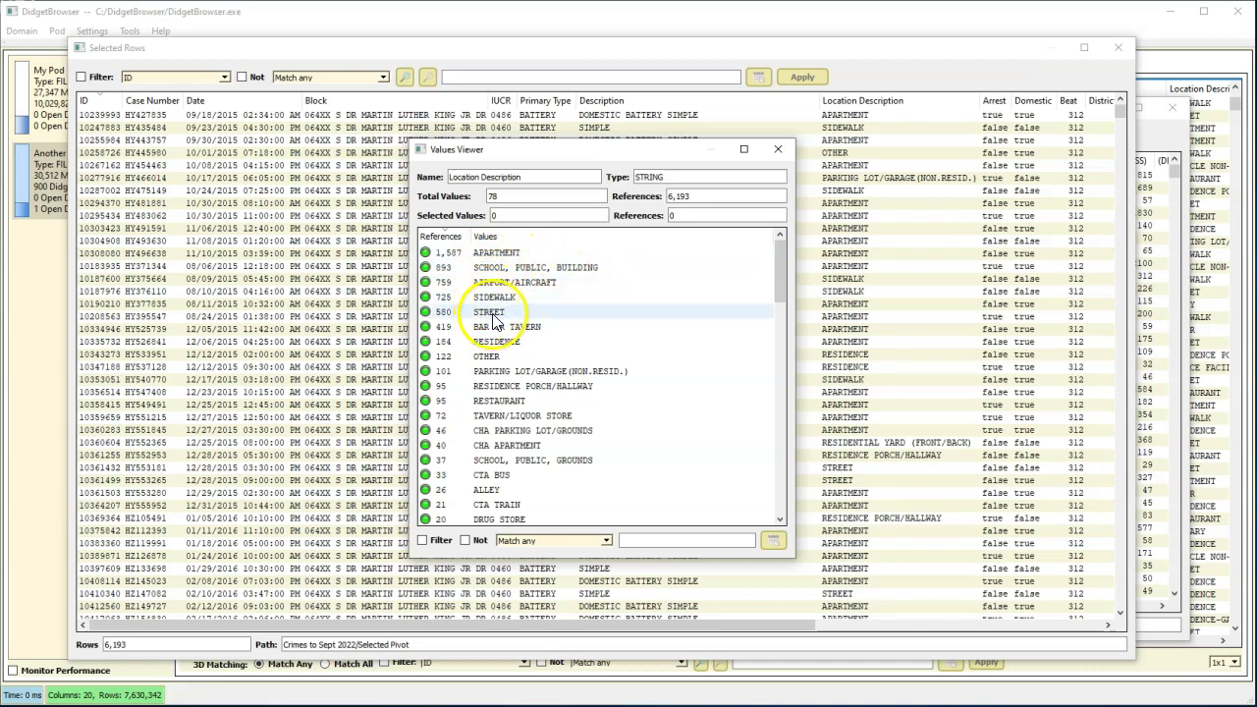
pyautogui.click(779, 152)
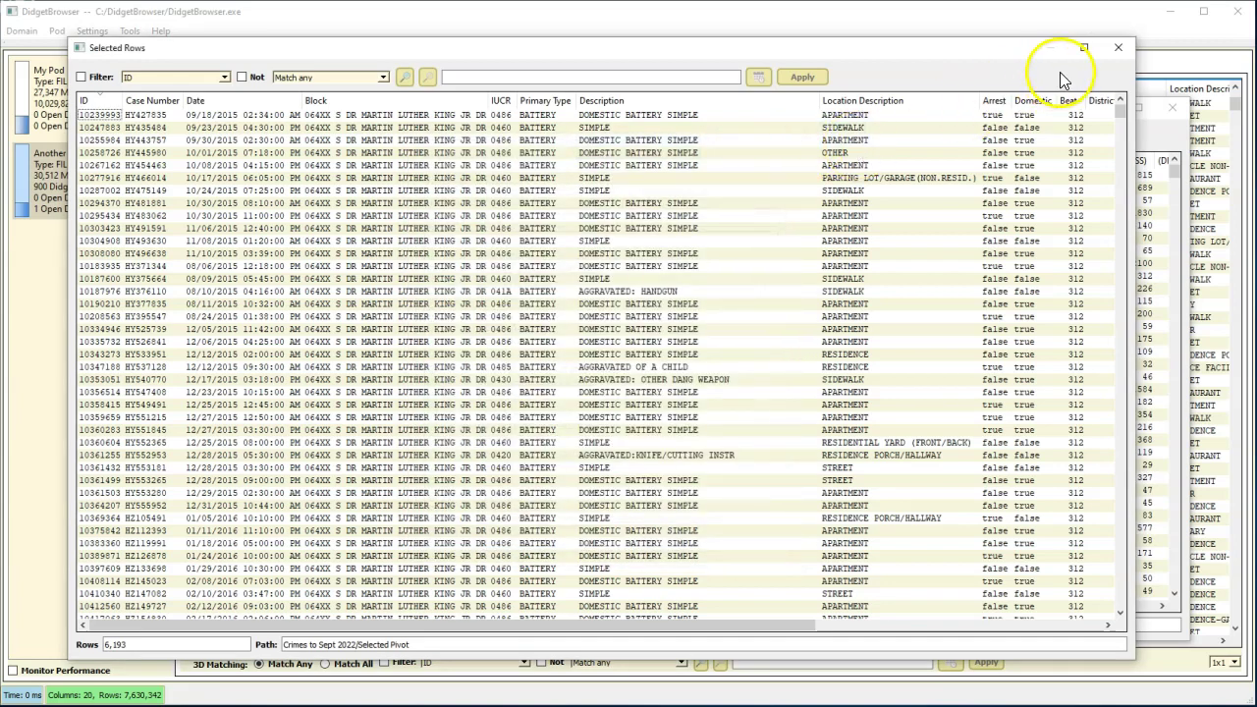
pyautogui.click(1121, 49)
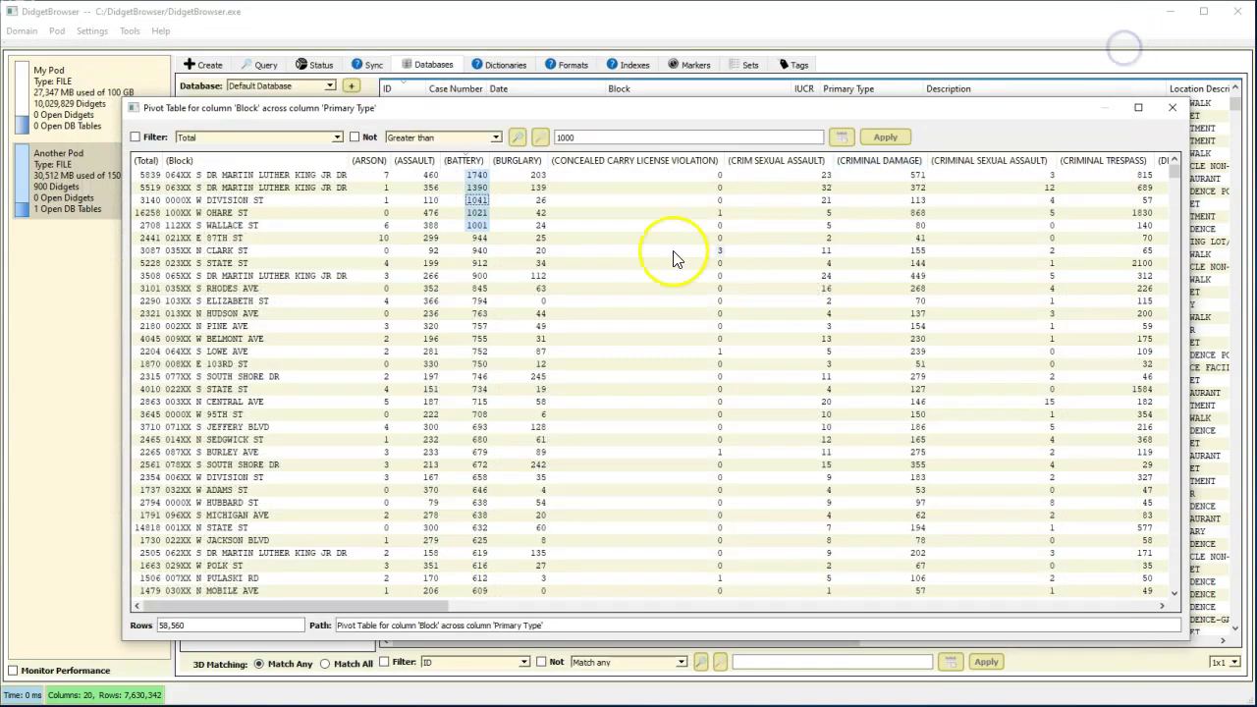
# Step: Sort the pivot table by BURGLARY in descending order
pyautogui.click(525, 163)
pyautogui.click(481, 160)
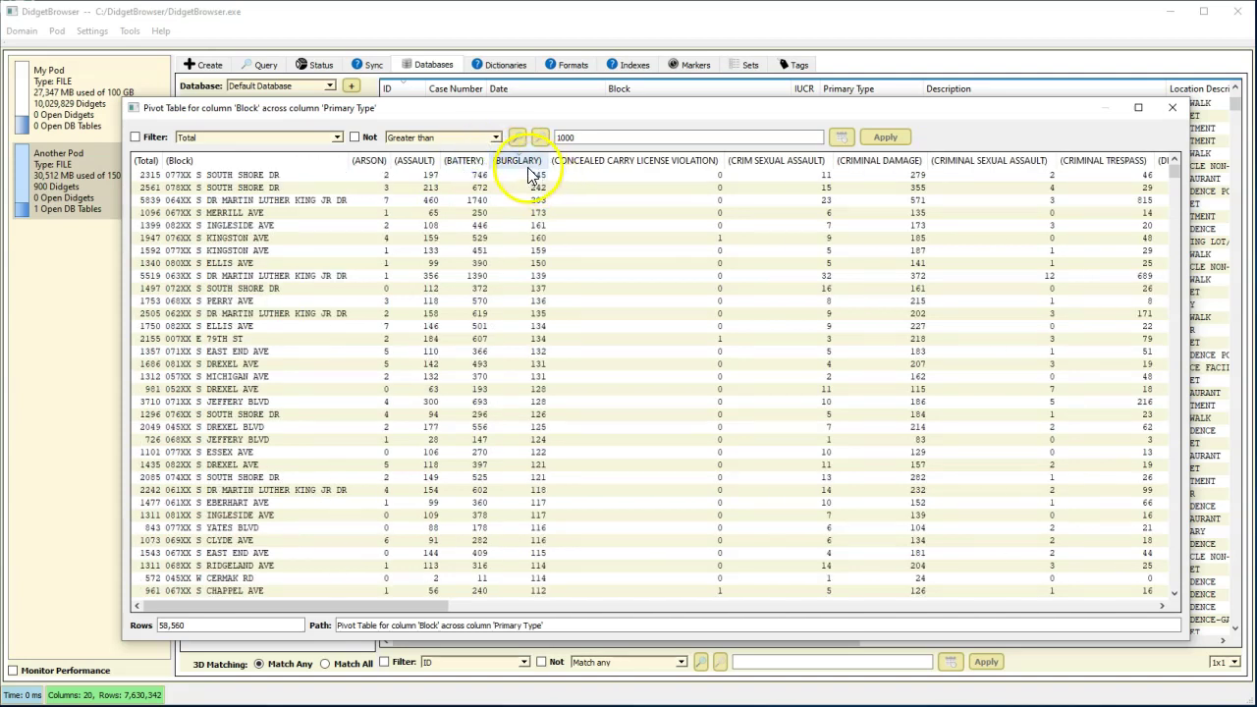
# Step: Chart the 18 highest BURGLARY counts, switch the chart type to Pie Chart, and close the Charts window
pyautogui.keyDown('shift'); pyautogui.click(536, 390); pyautogui.keyUp('shift')
pyautogui.rightClick(540, 369)
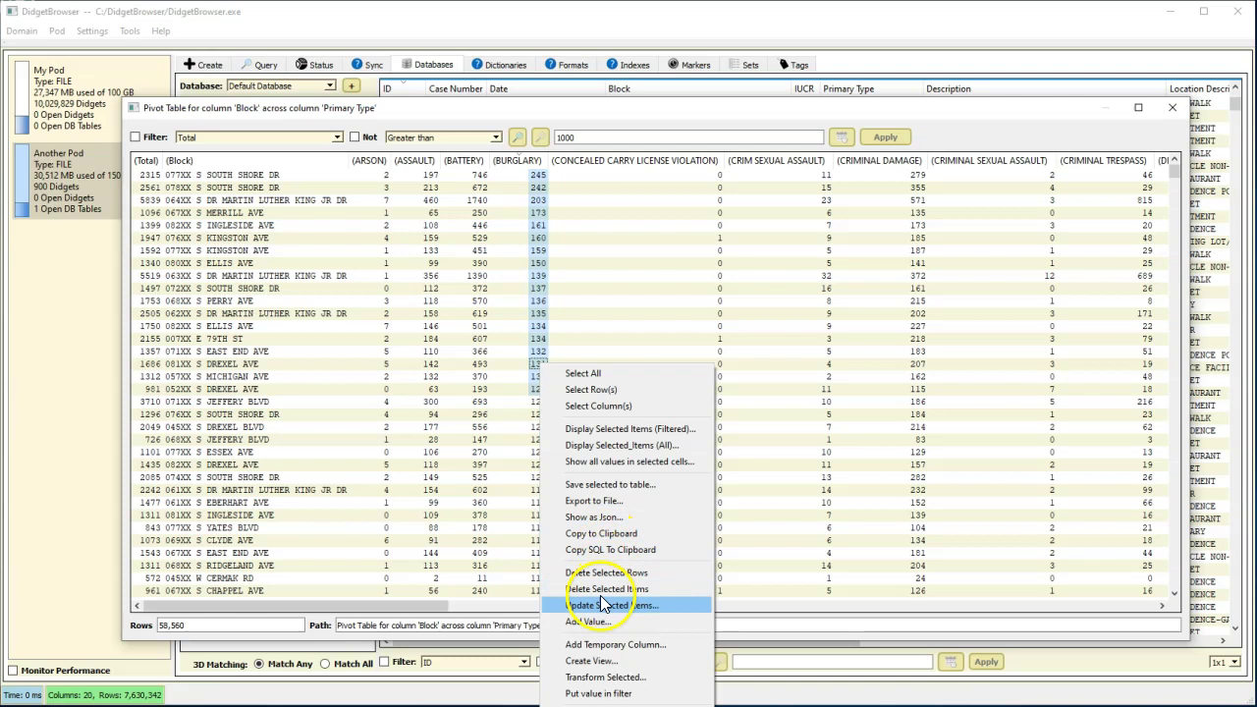
pyautogui.click(604, 704)
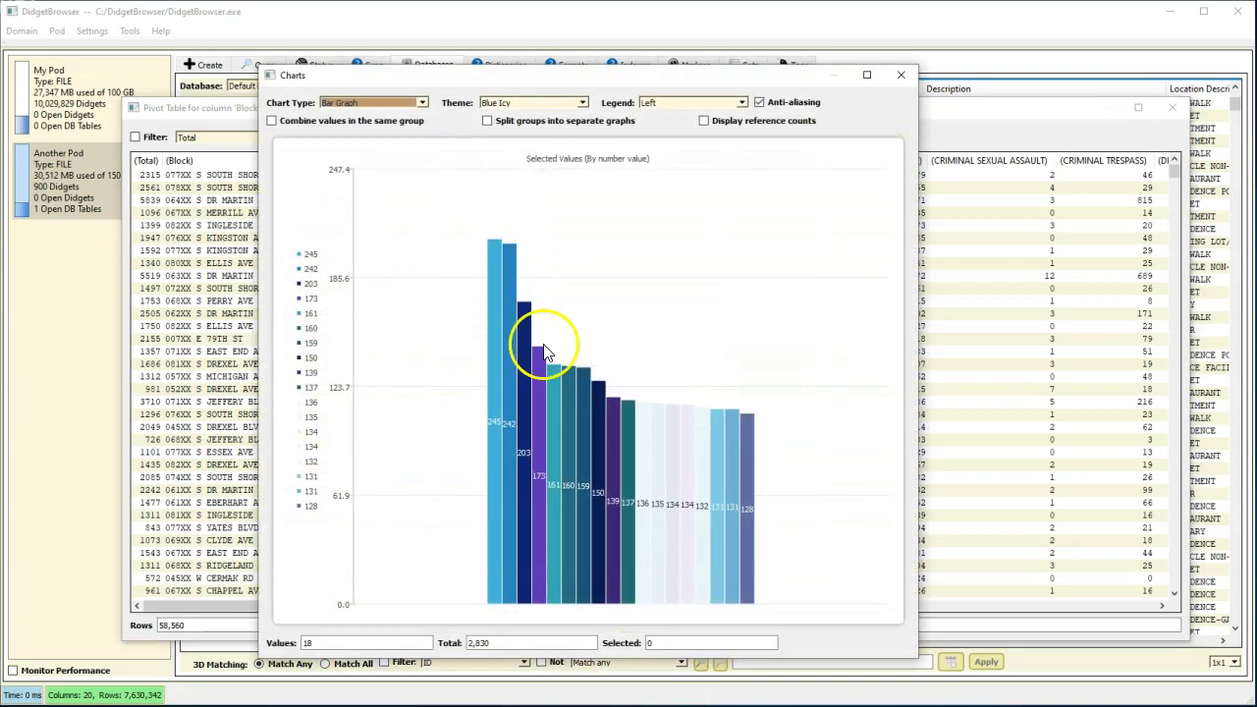
pyautogui.click(422, 102)
pyautogui.click(346, 123)
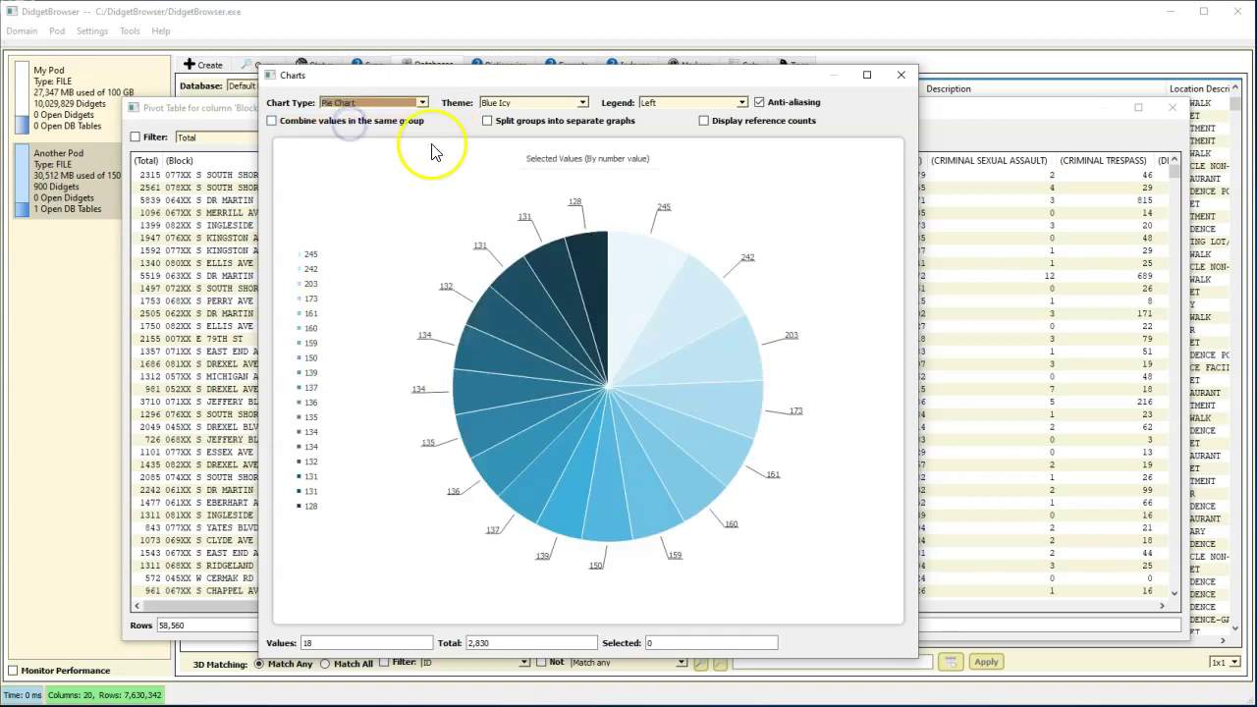
pyautogui.click(901, 75)
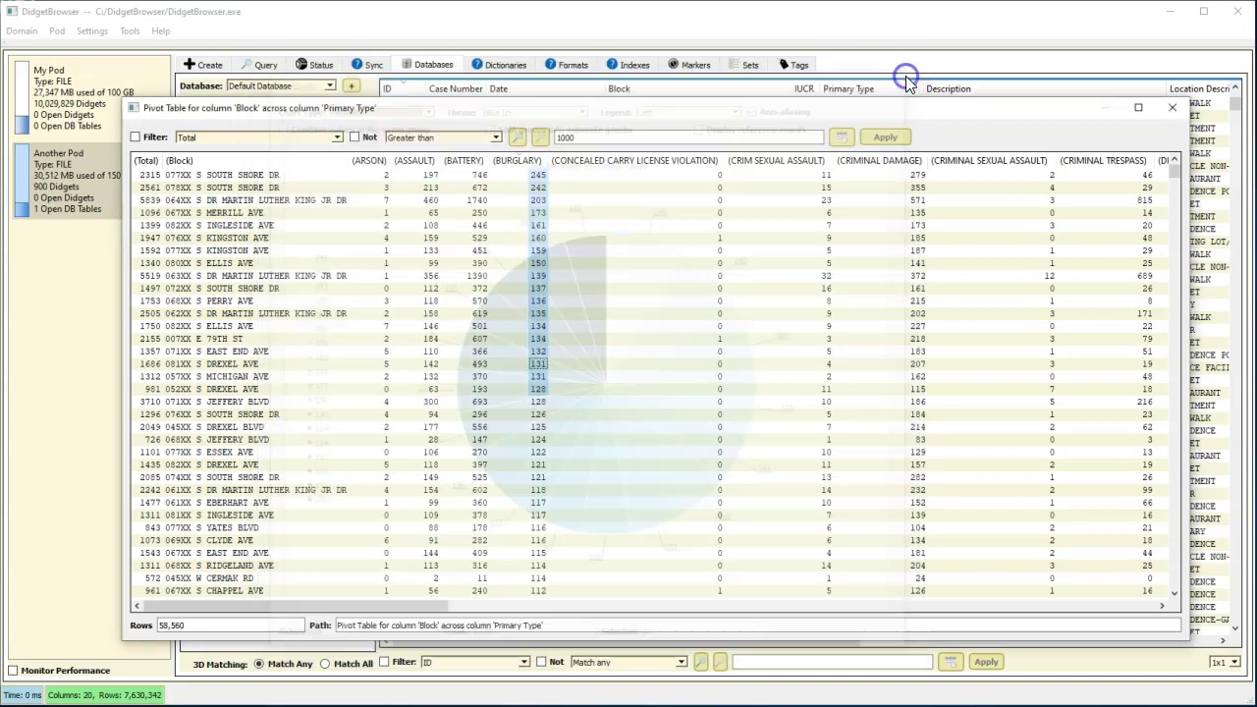
# Step: Calculate the sum, average, maximum and minimum of the selected BURGLARY counts, and dismiss the formula dialog
pyautogui.rightClick(542, 182)
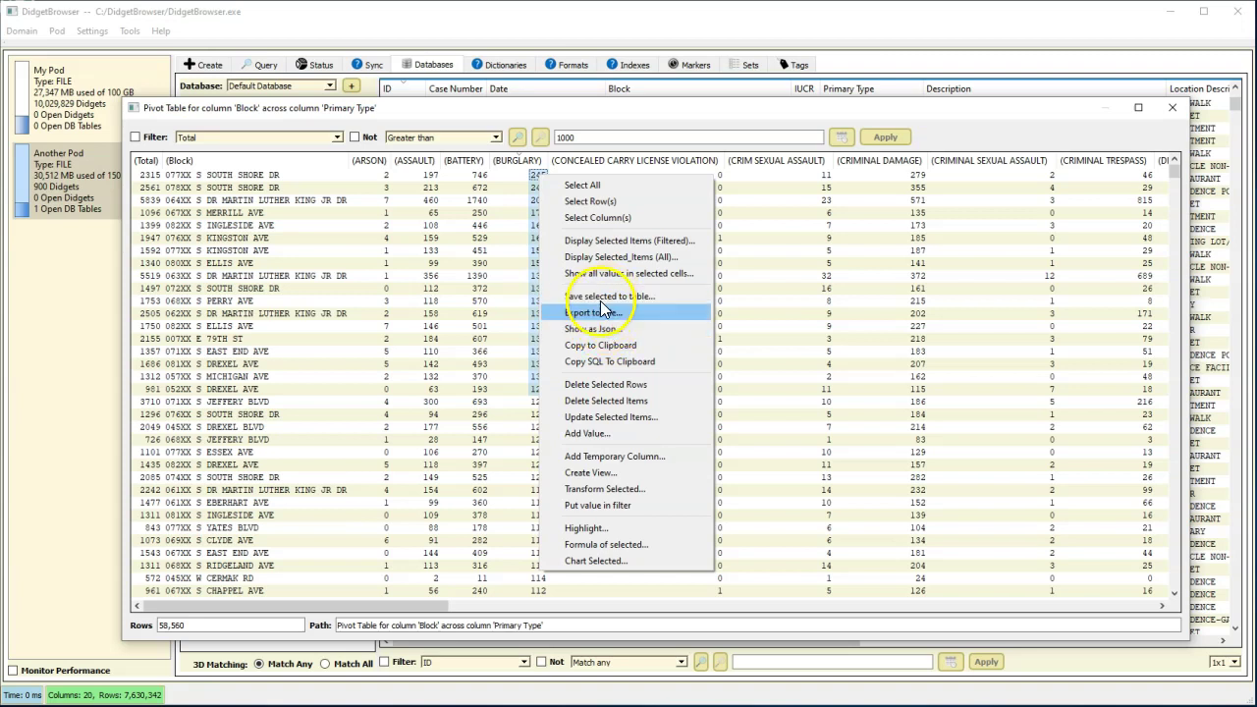
pyautogui.click(602, 545)
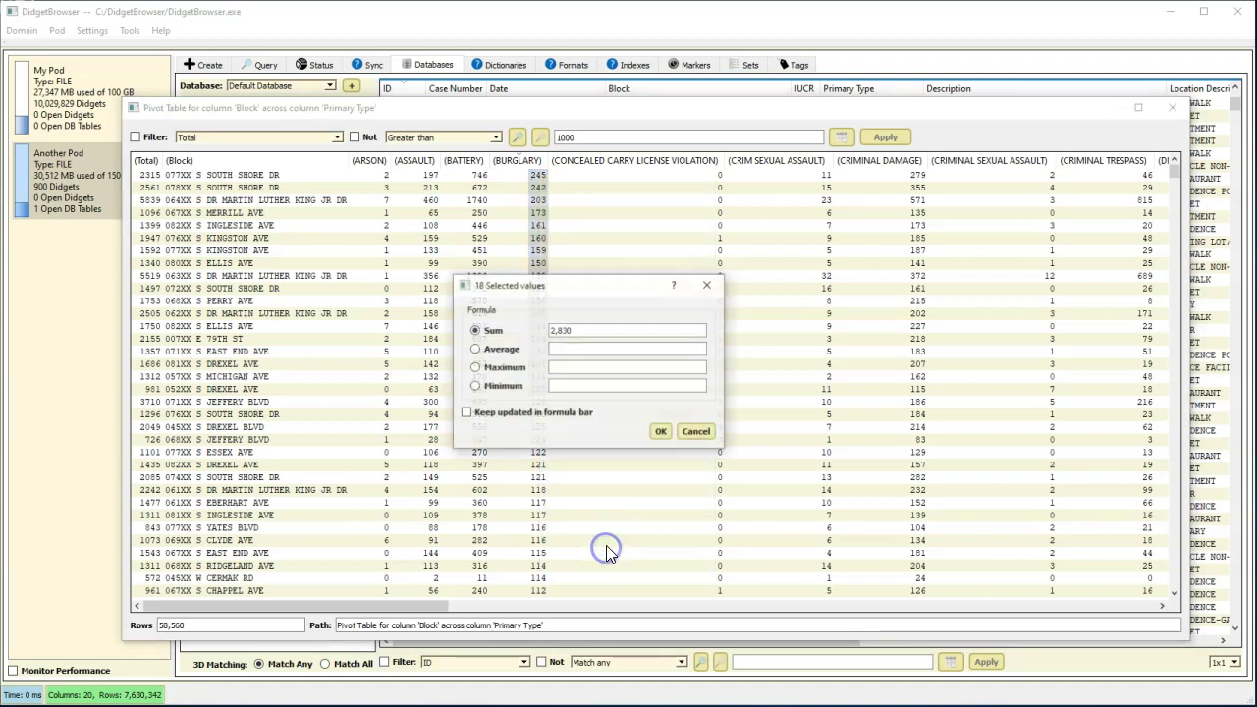
pyautogui.click(475, 349)
pyautogui.click(475, 367)
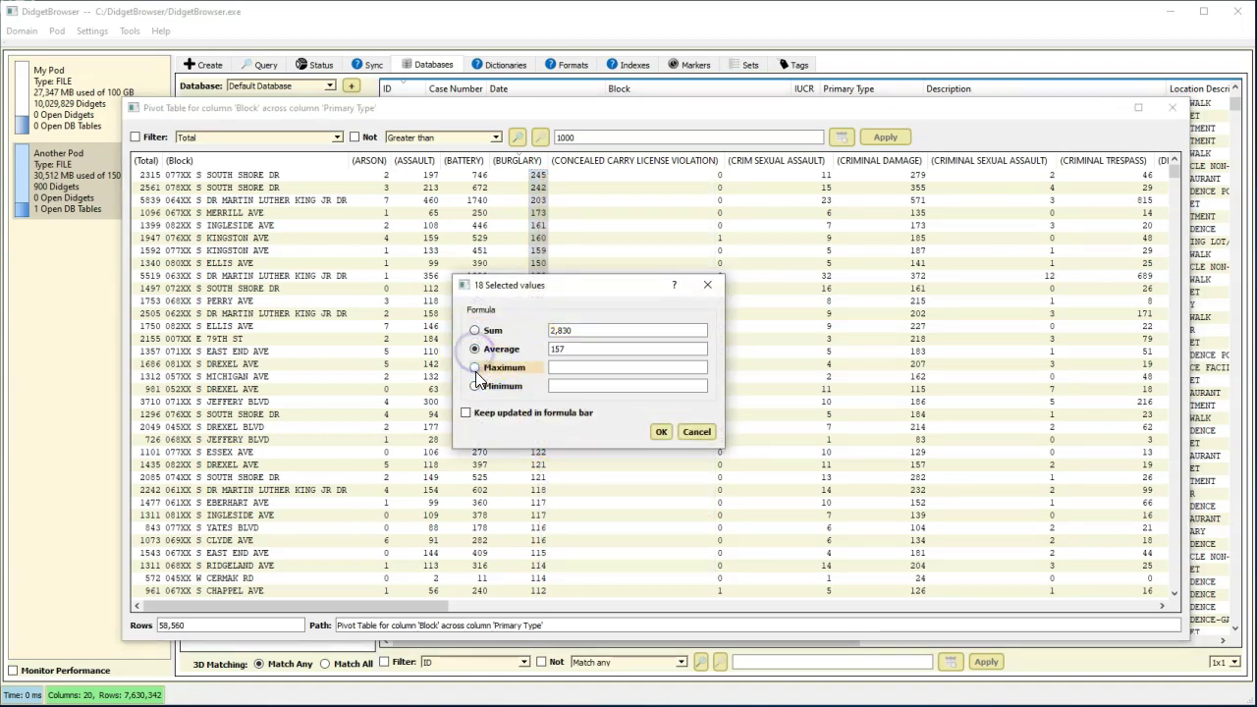
pyautogui.click(474, 386)
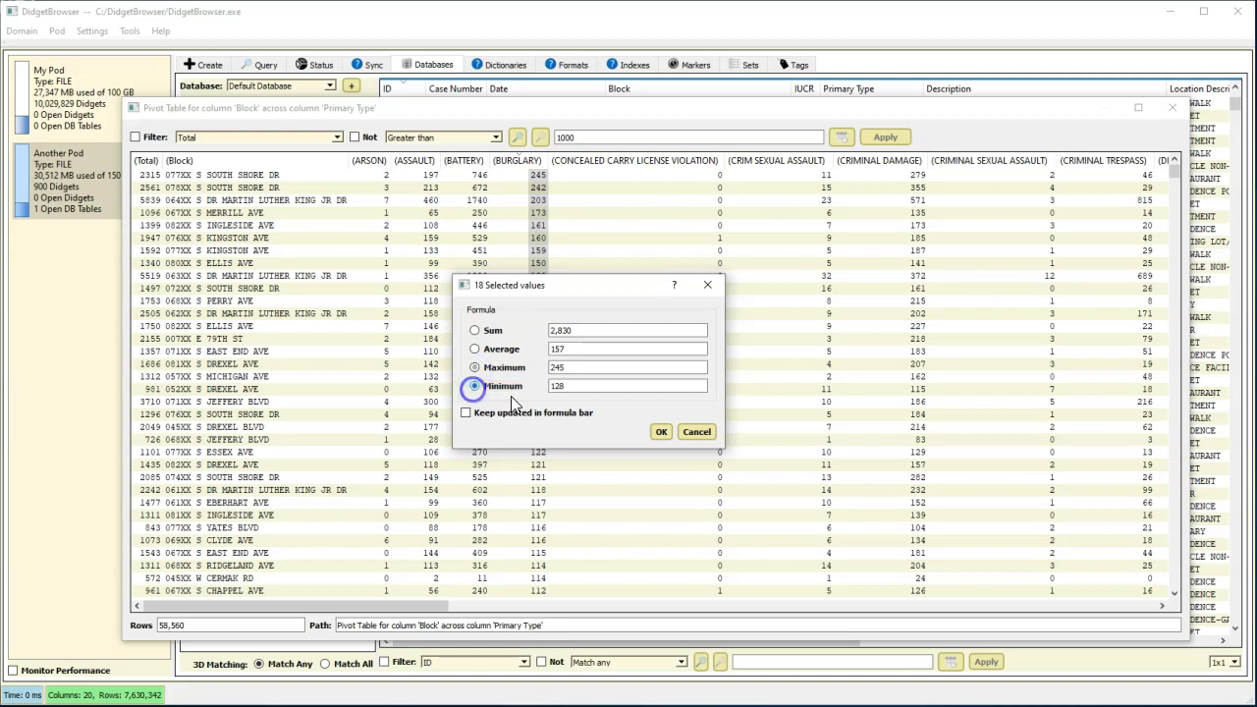
pyautogui.click(696, 433)
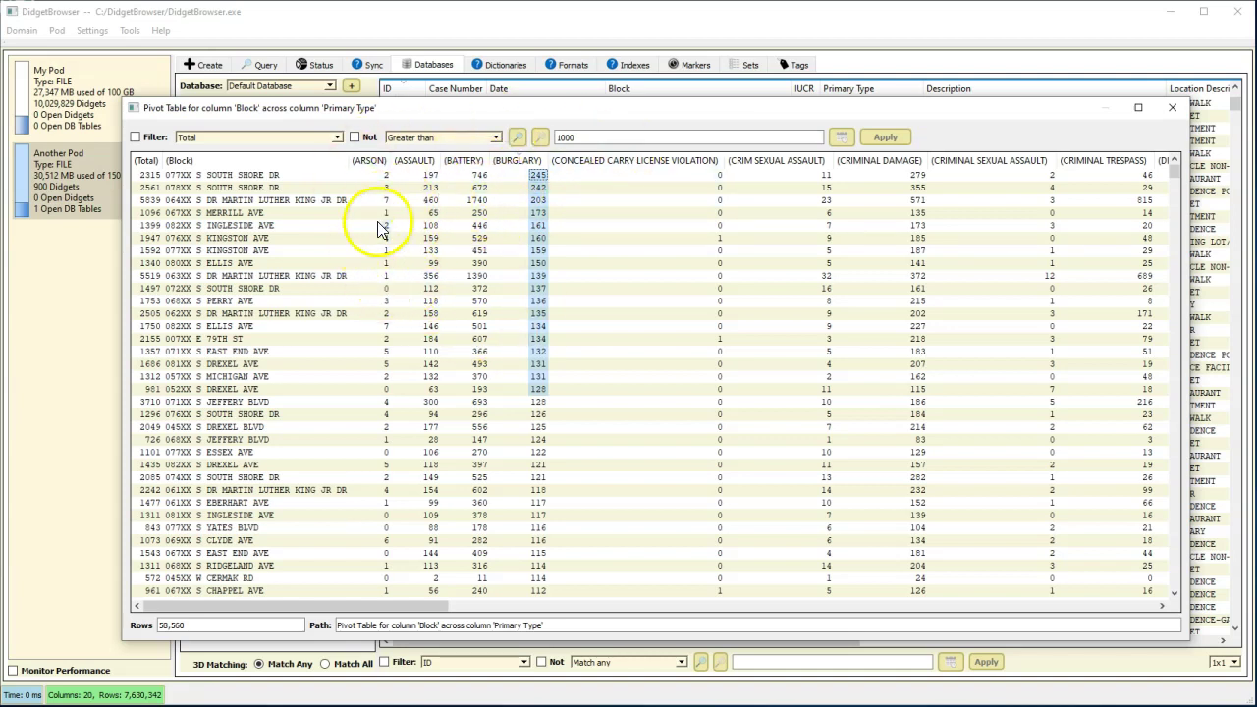
# Step: Close the pivot table and open the crime records whose Location Description is RESTAURANT in their own fully visible window
pyautogui.click(1174, 110)
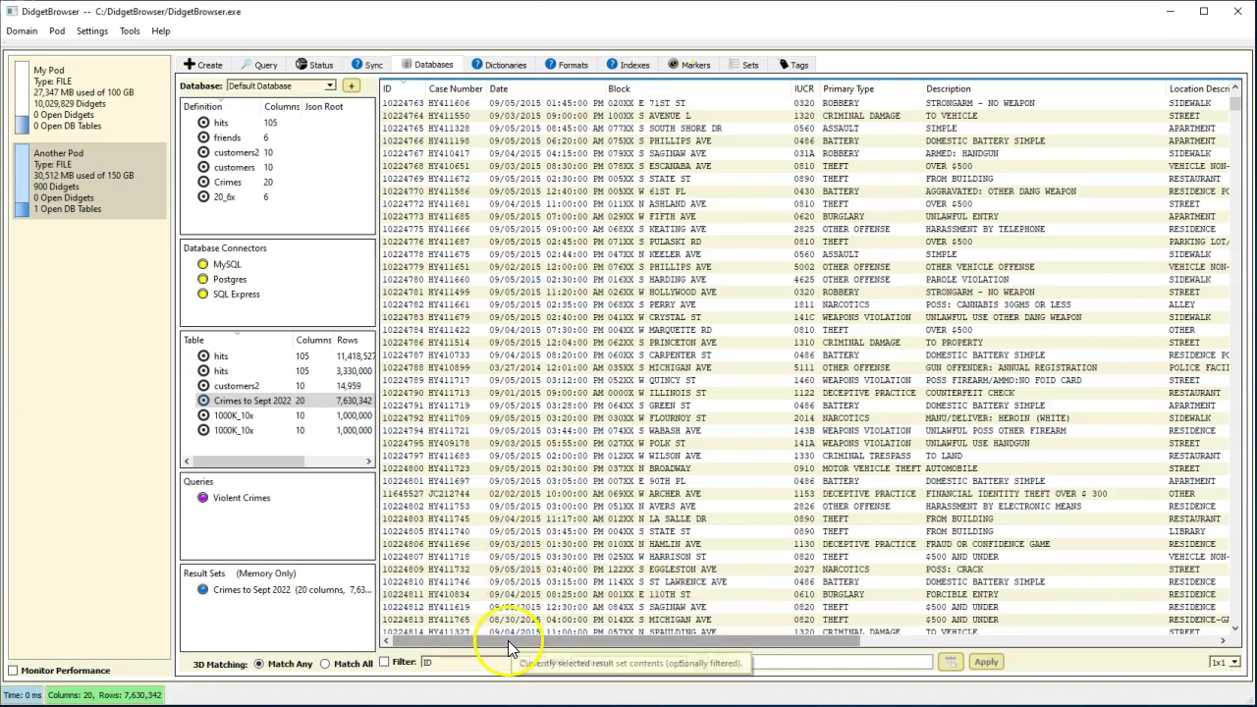
pyautogui.moveTo(508, 640); pyautogui.dragTo(565, 638)
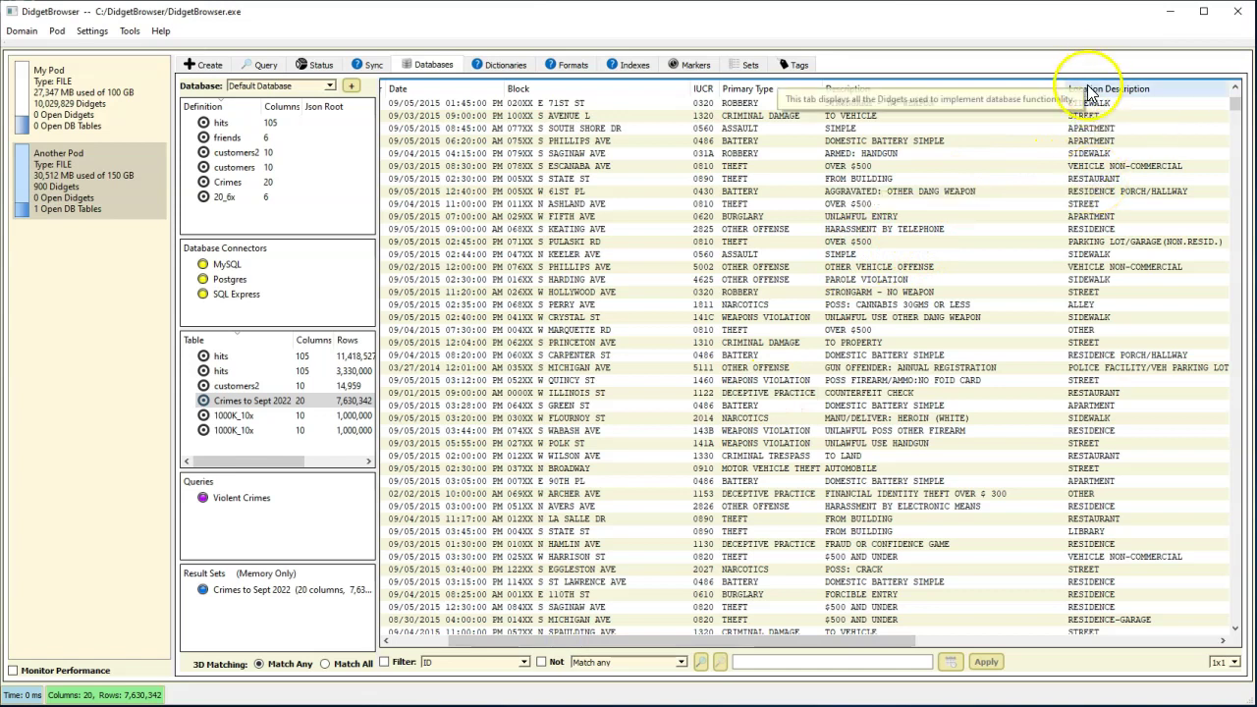
pyautogui.moveTo(1092, 98)
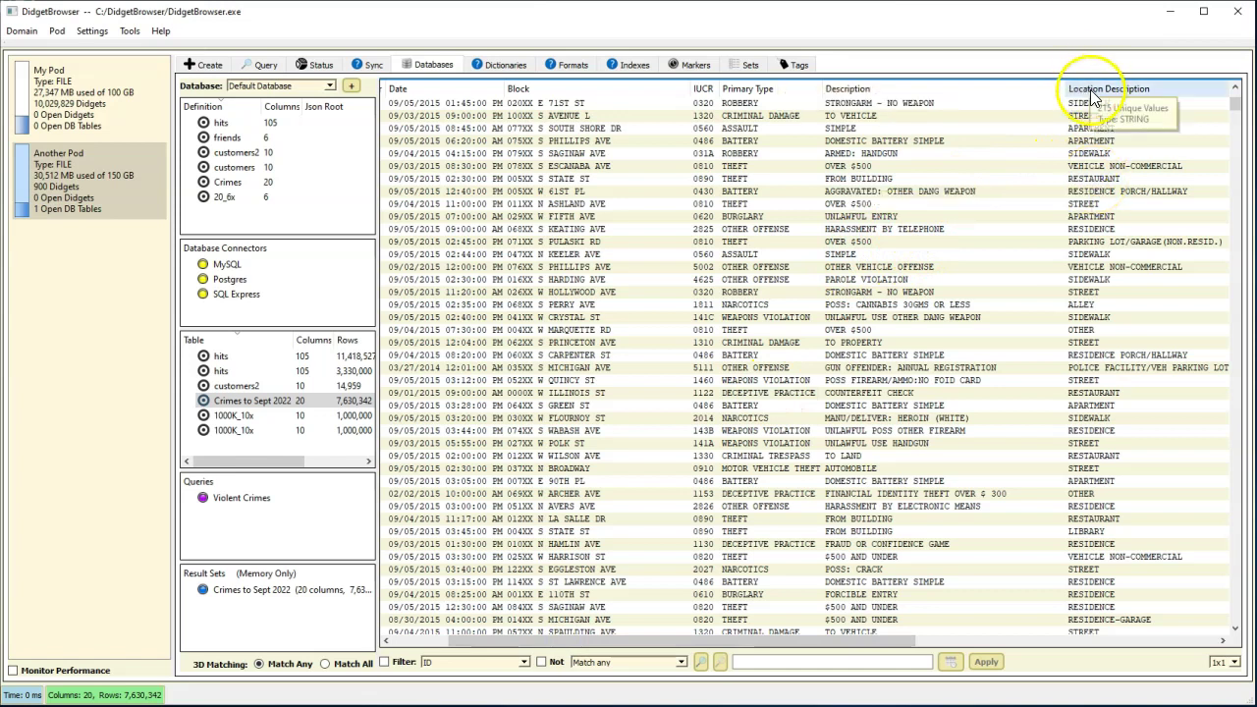
pyautogui.doubleClick(1092, 180)
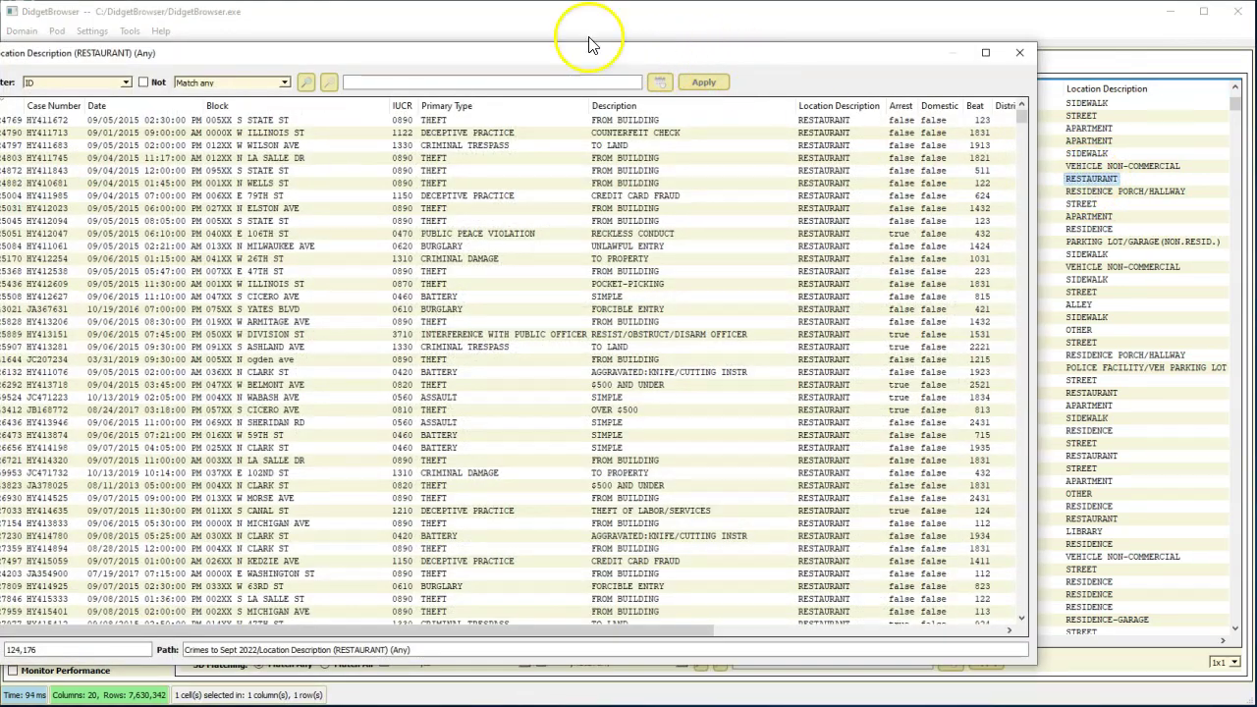
pyautogui.moveTo(467, 54); pyautogui.dragTo(606, 39)
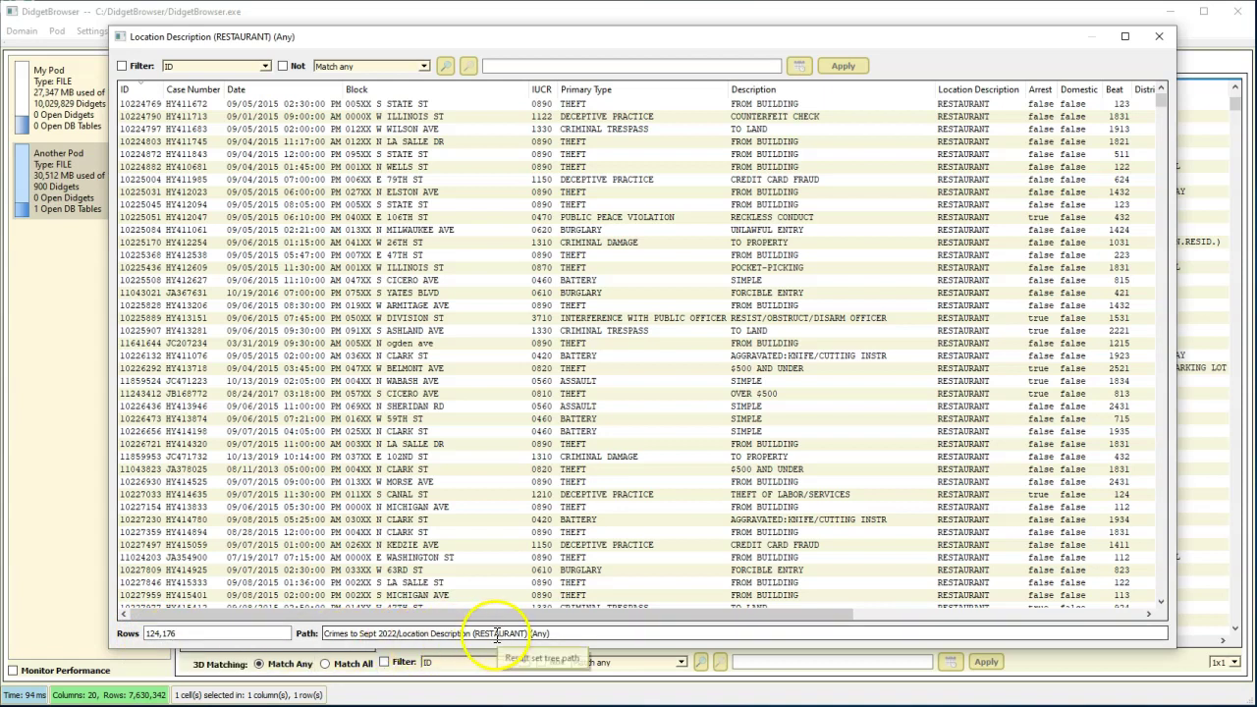
# Step: Create a pivot table of the restaurant records for all Block values across all Primary Type values, using Count values
pyautogui.moveTo(574, 102)
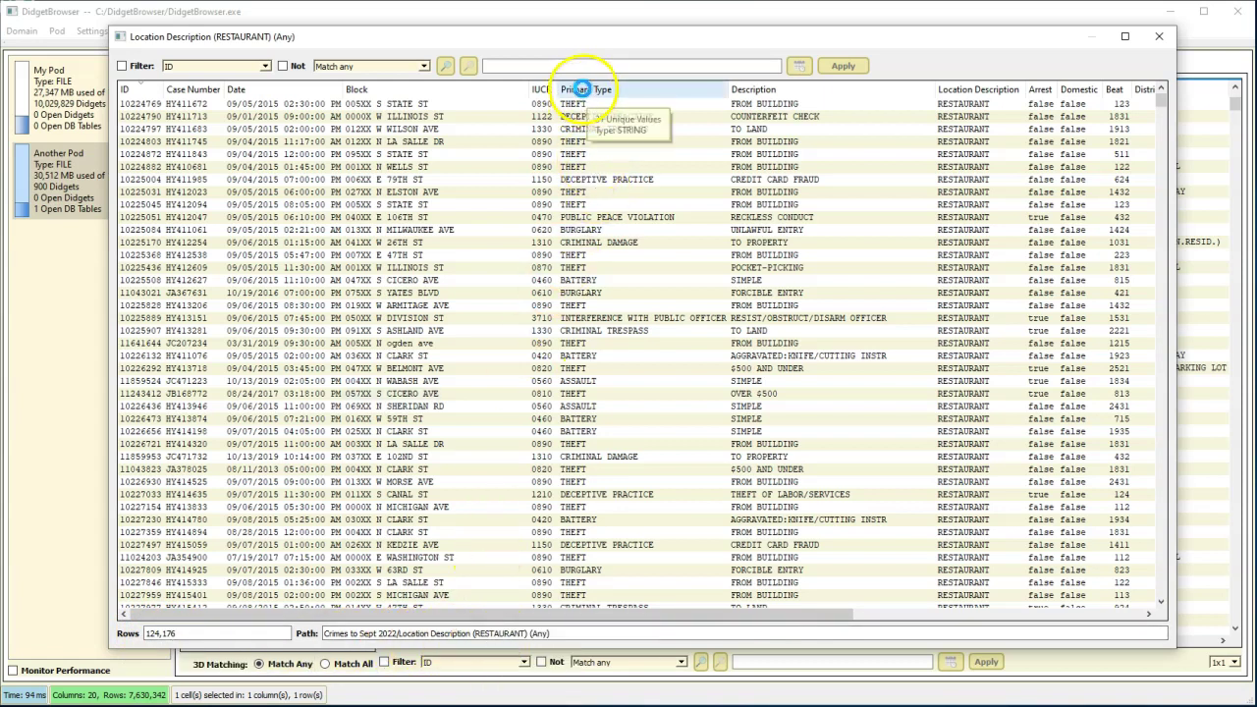
pyautogui.rightClick(387, 92)
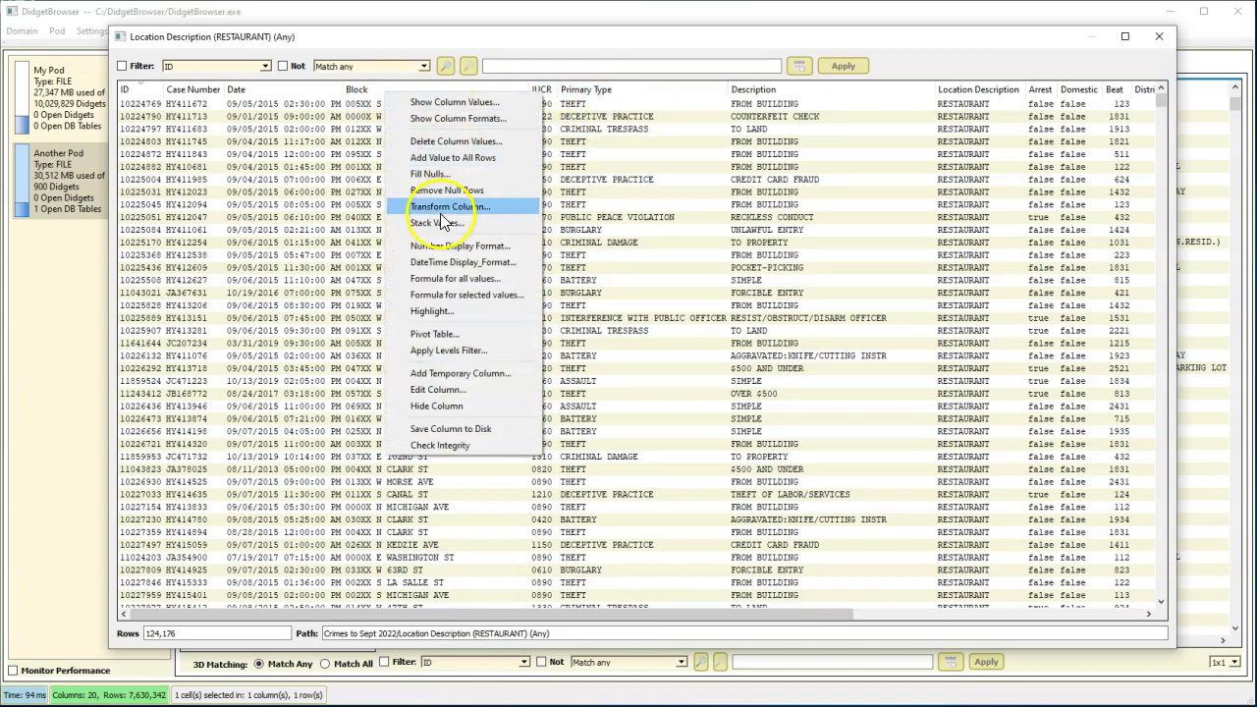
pyautogui.click(432, 335)
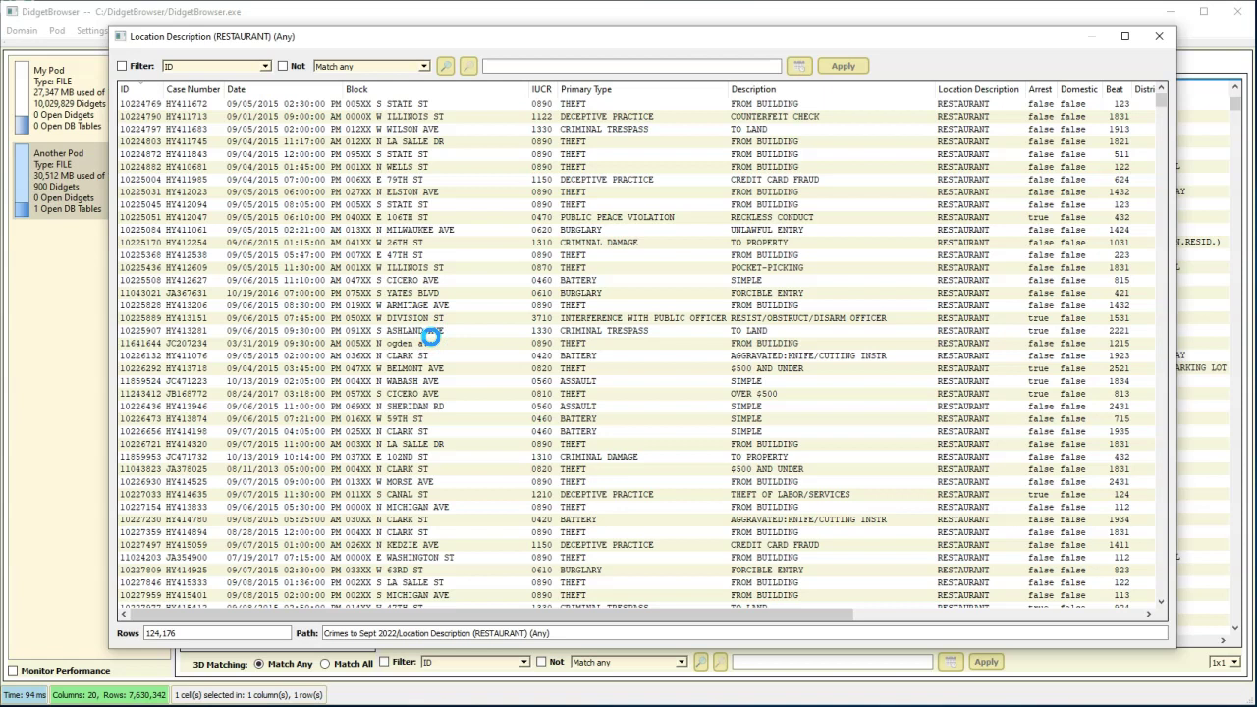
pyautogui.click(433, 335)
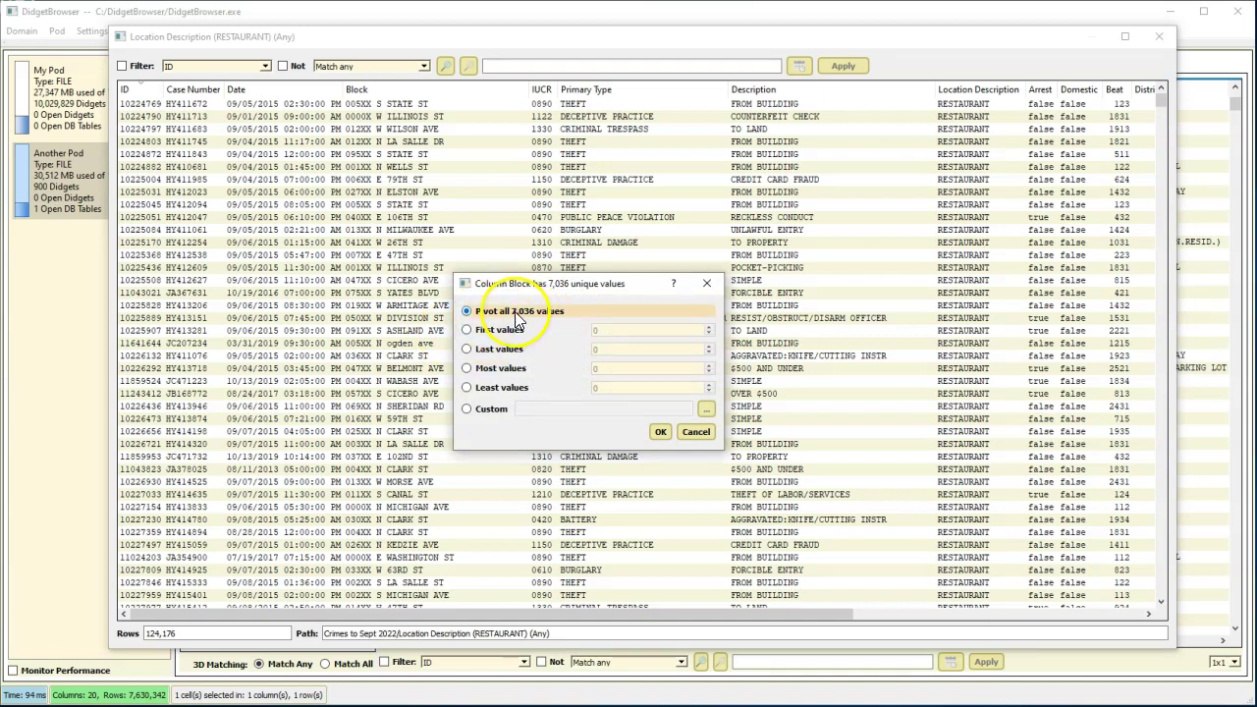
pyautogui.click(663, 433)
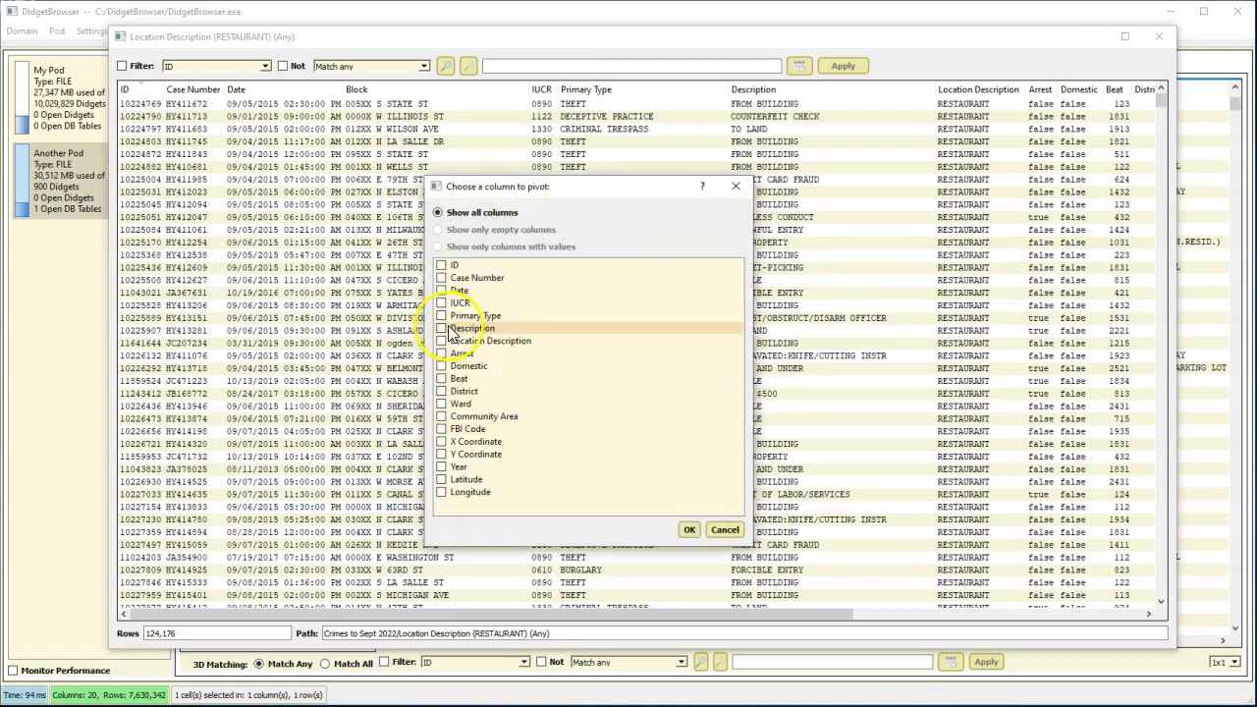
pyautogui.click(443, 319)
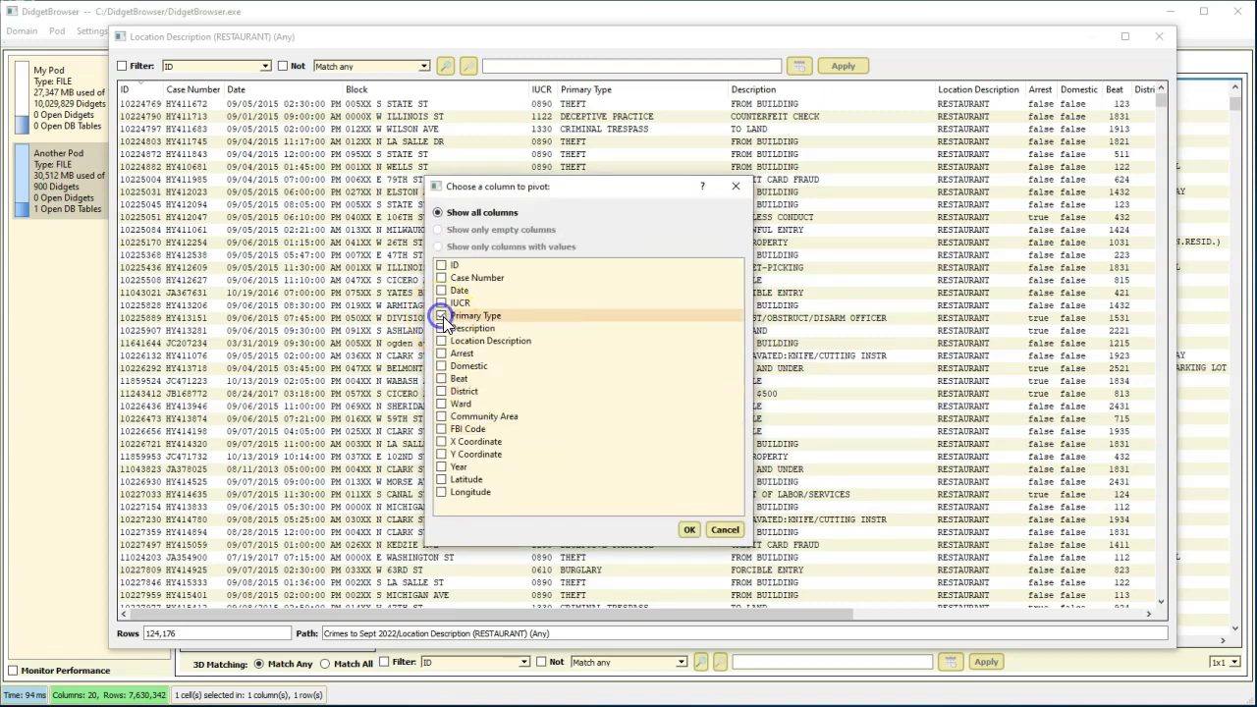
pyautogui.click(691, 529)
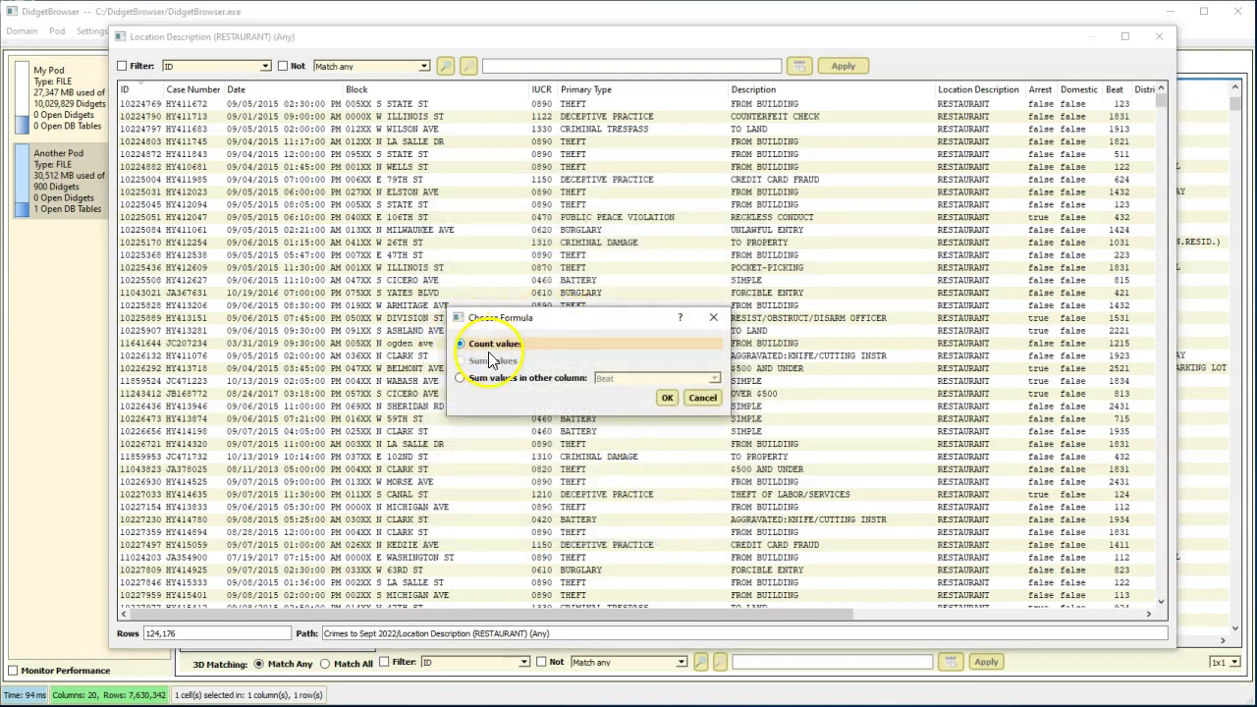
pyautogui.click(670, 397)
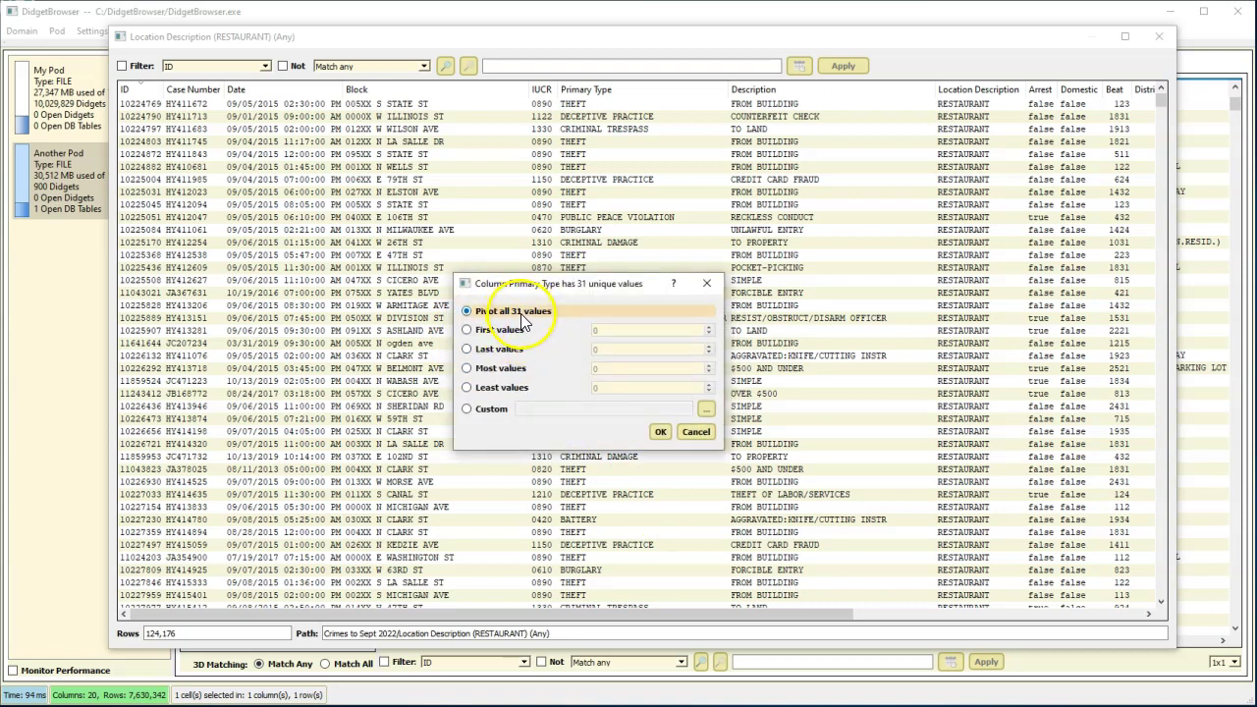
pyautogui.click(660, 433)
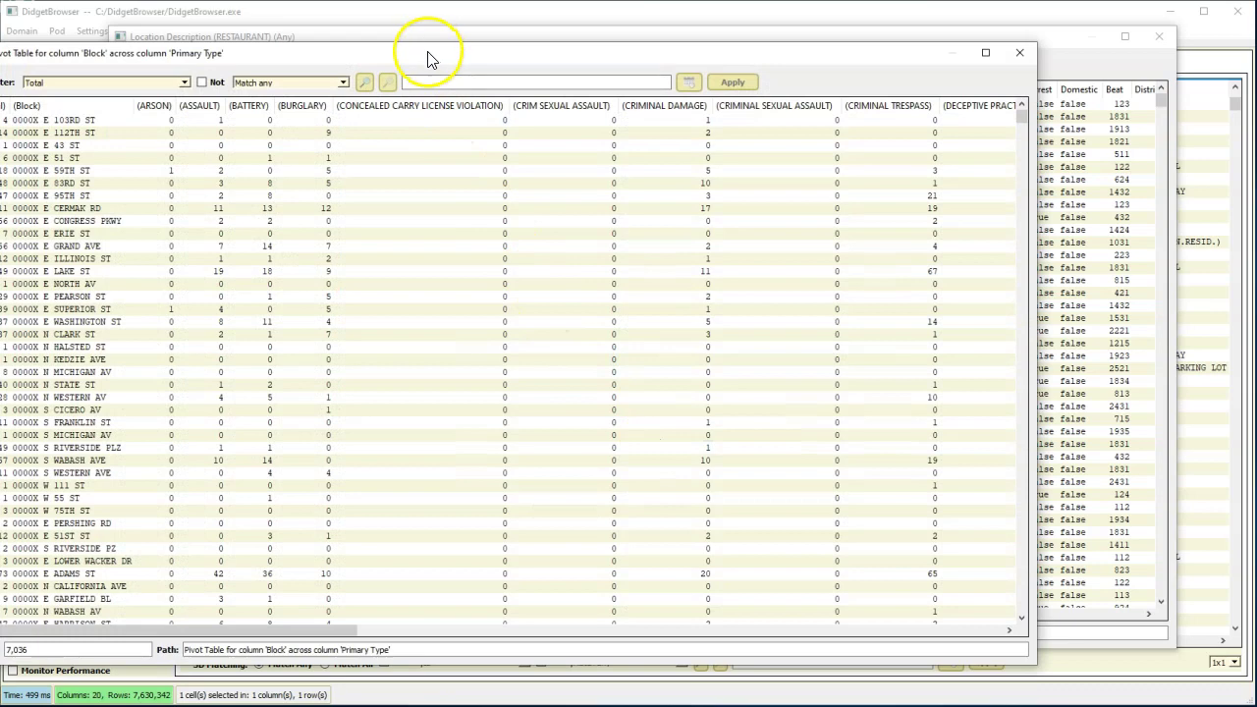
# Step: Bring the restaurant pivot table fully into view and sort it by Total in descending order
pyautogui.moveTo(427, 55); pyautogui.dragTo(601, 55)
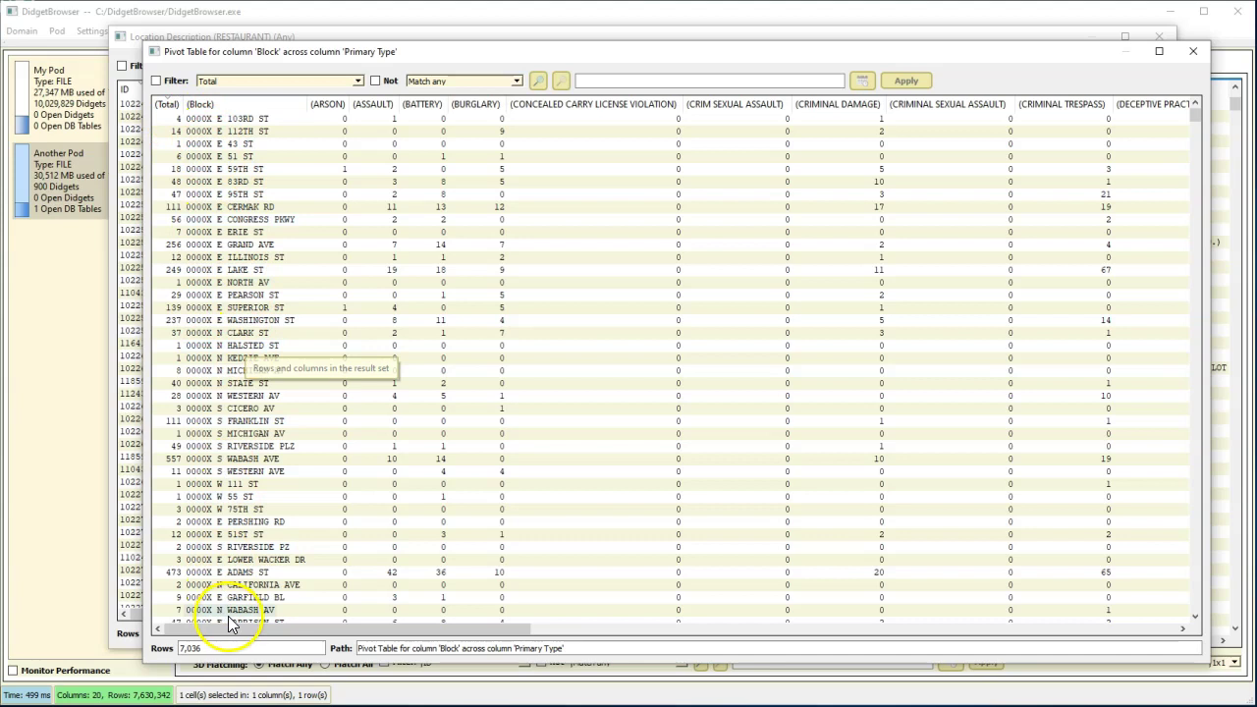
pyautogui.click(169, 105)
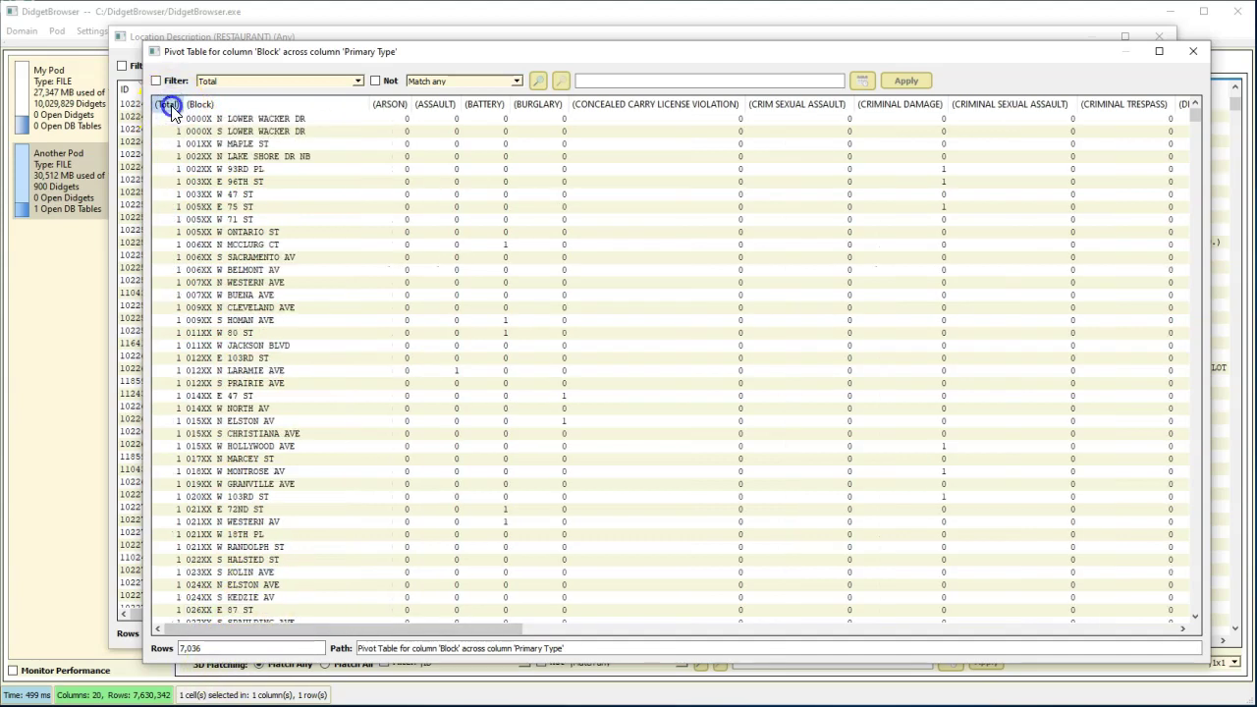
pyautogui.click(171, 106)
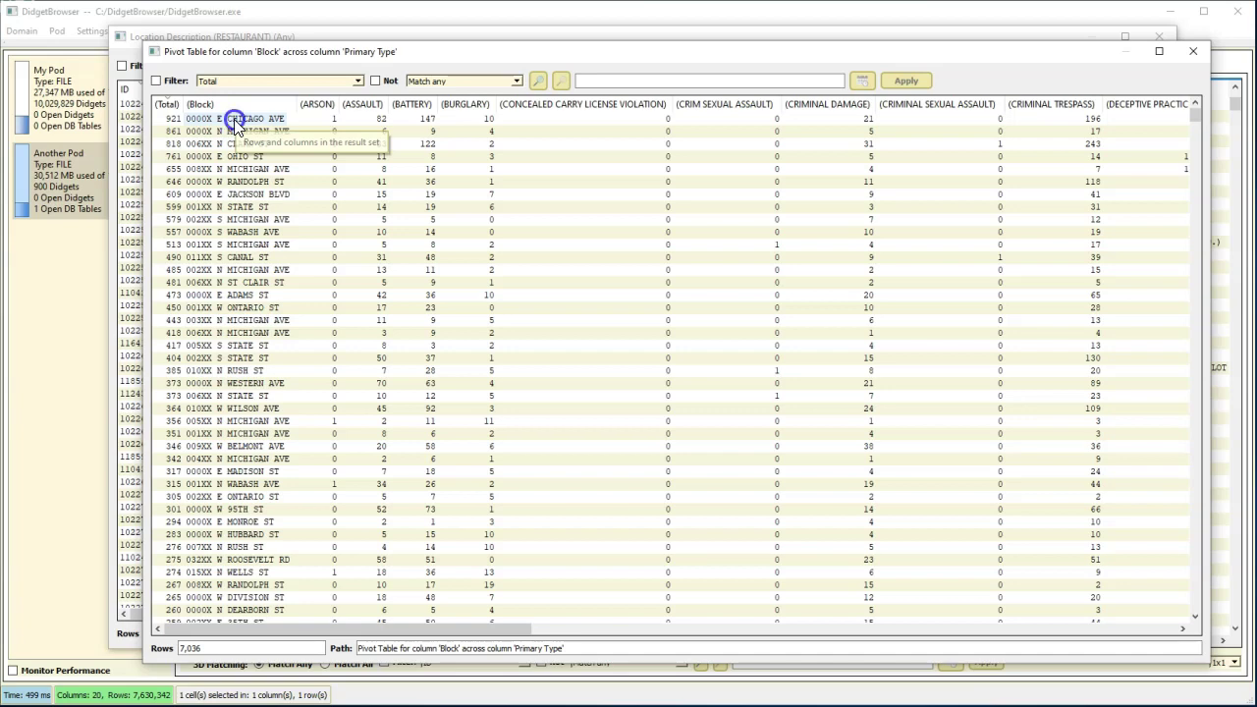
# Step: Open the underlying records for block 0000X E CHICAGO AVE, show the Arrest column values, and close the values viewer
pyautogui.doubleClick(234, 120)
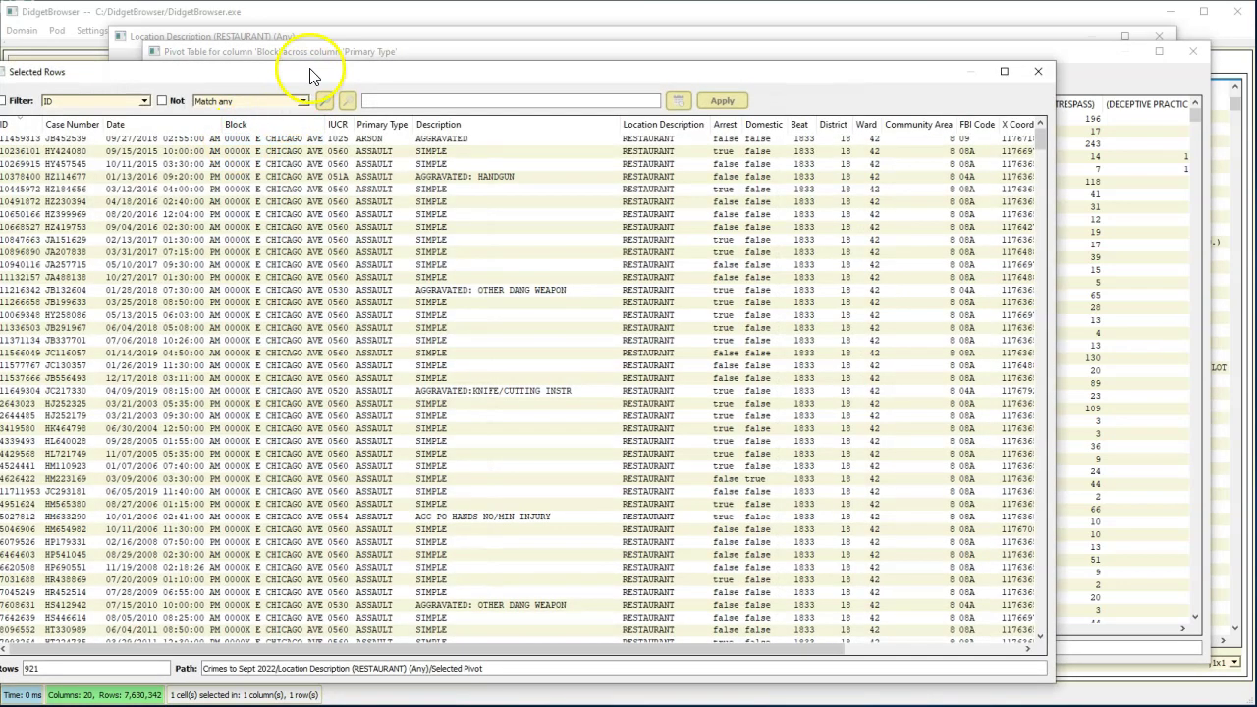
pyautogui.moveTo(310, 77); pyautogui.dragTo(444, 73)
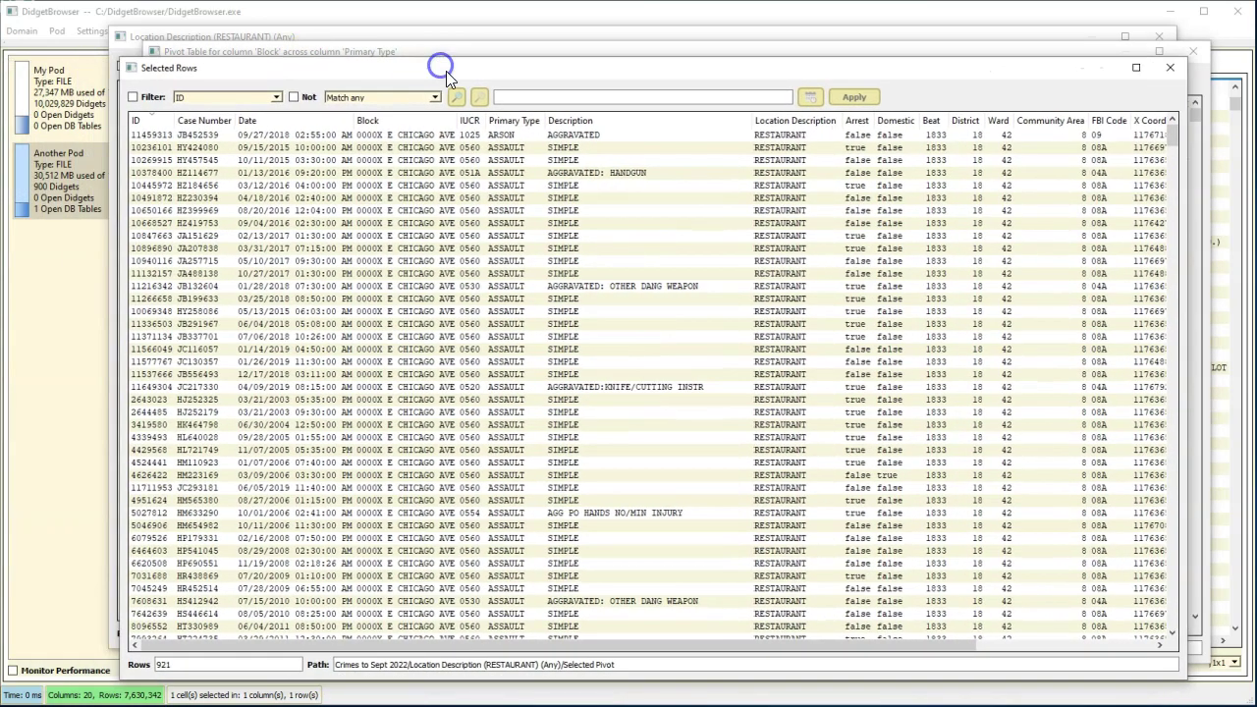
pyautogui.rightClick(857, 123)
pyautogui.click(909, 134)
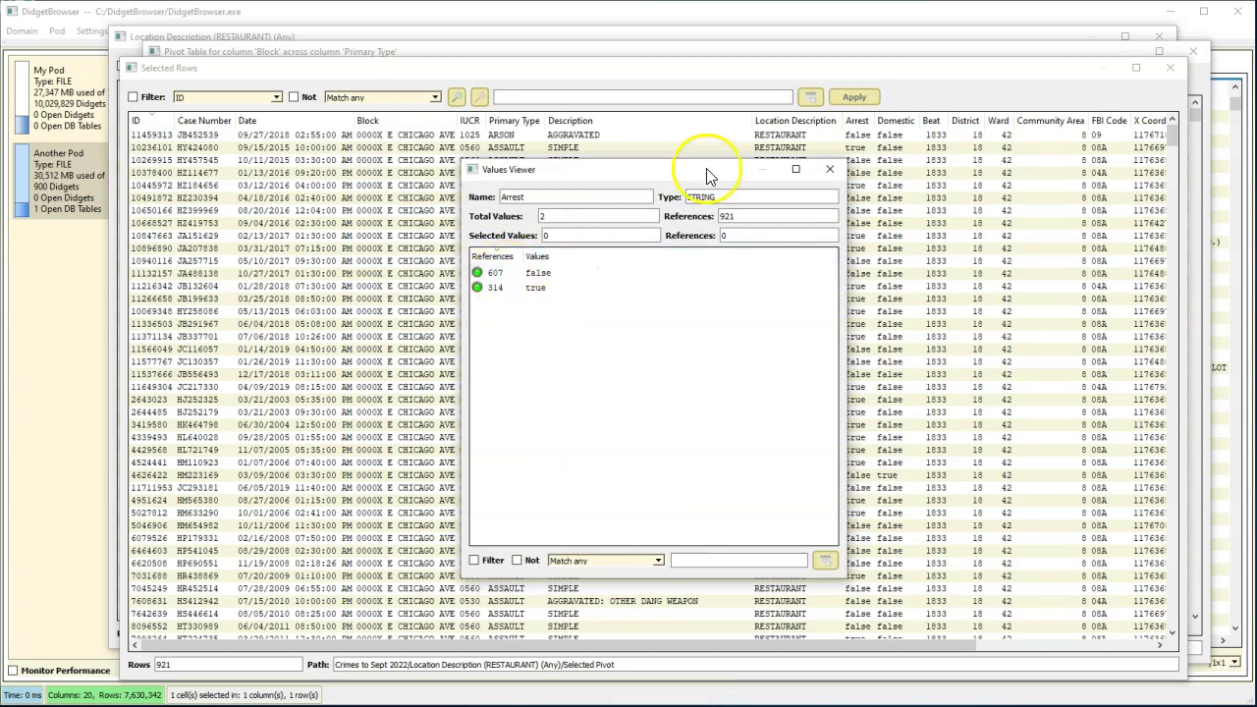
pyautogui.click(831, 172)
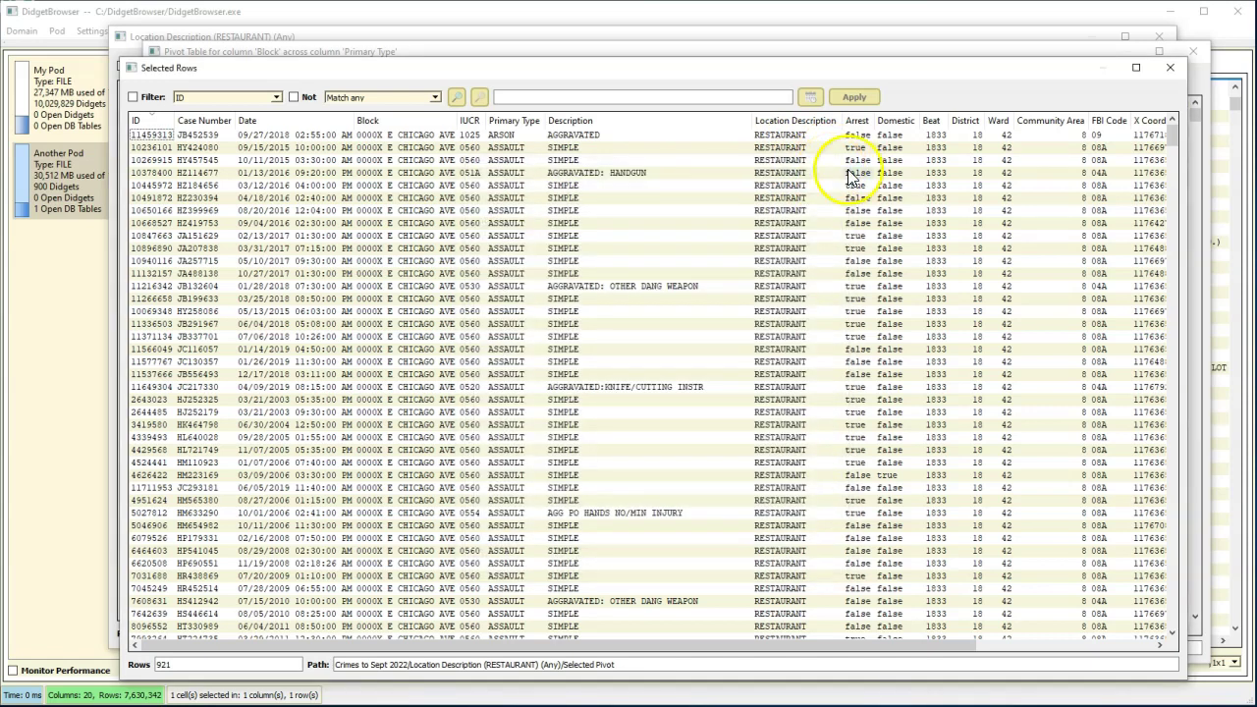
# Step: Show the Primary Type column values for the 0000X E CHICAGO AVE restaurant records, and close the values viewer
pyautogui.rightClick(531, 123)
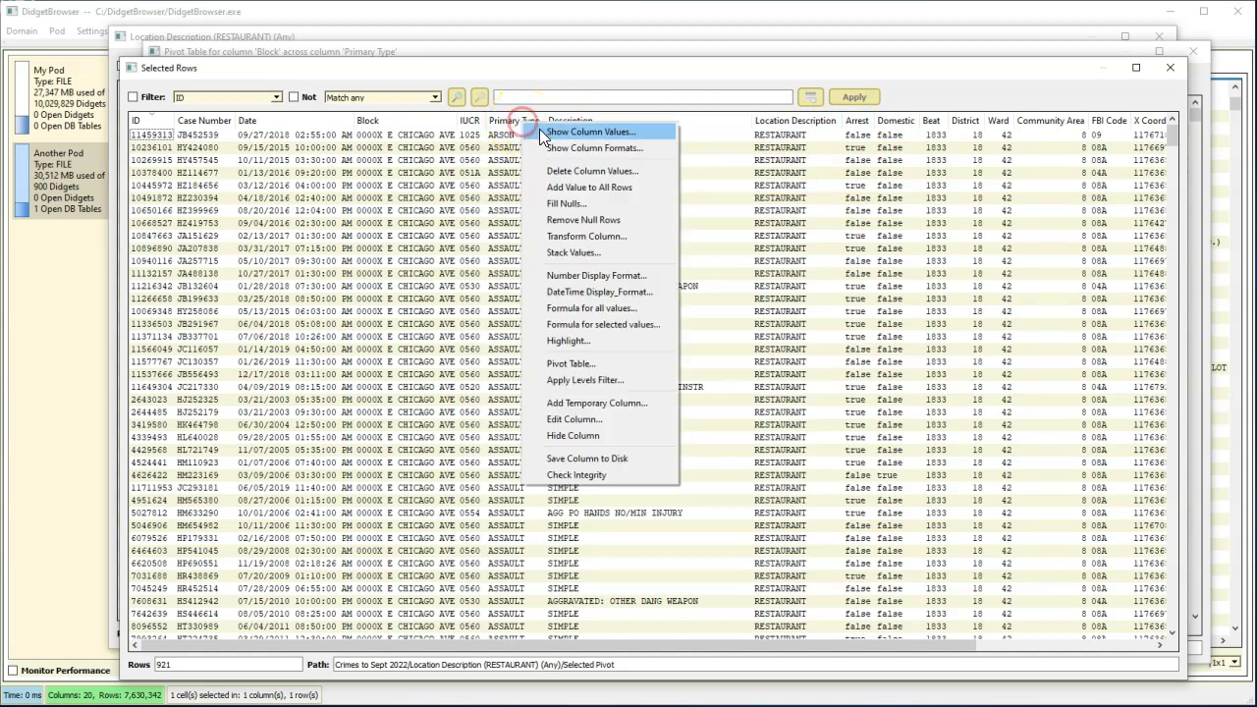
pyautogui.click(554, 132)
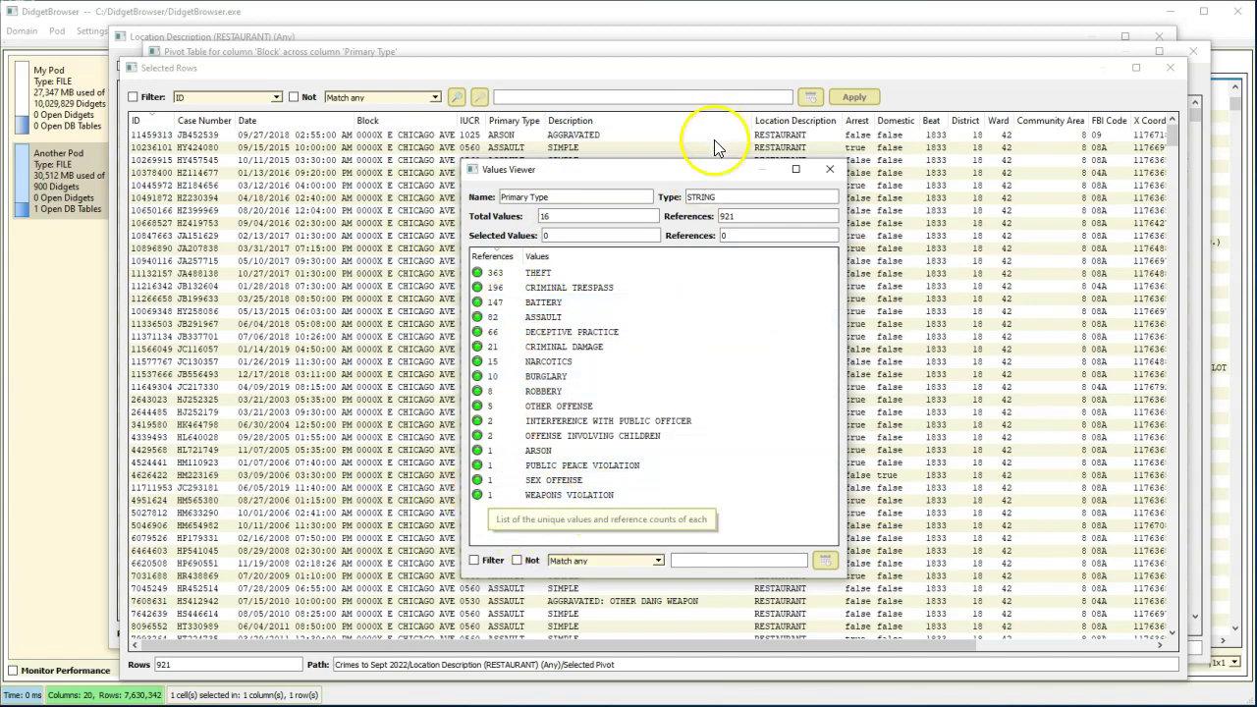
pyautogui.click(830, 170)
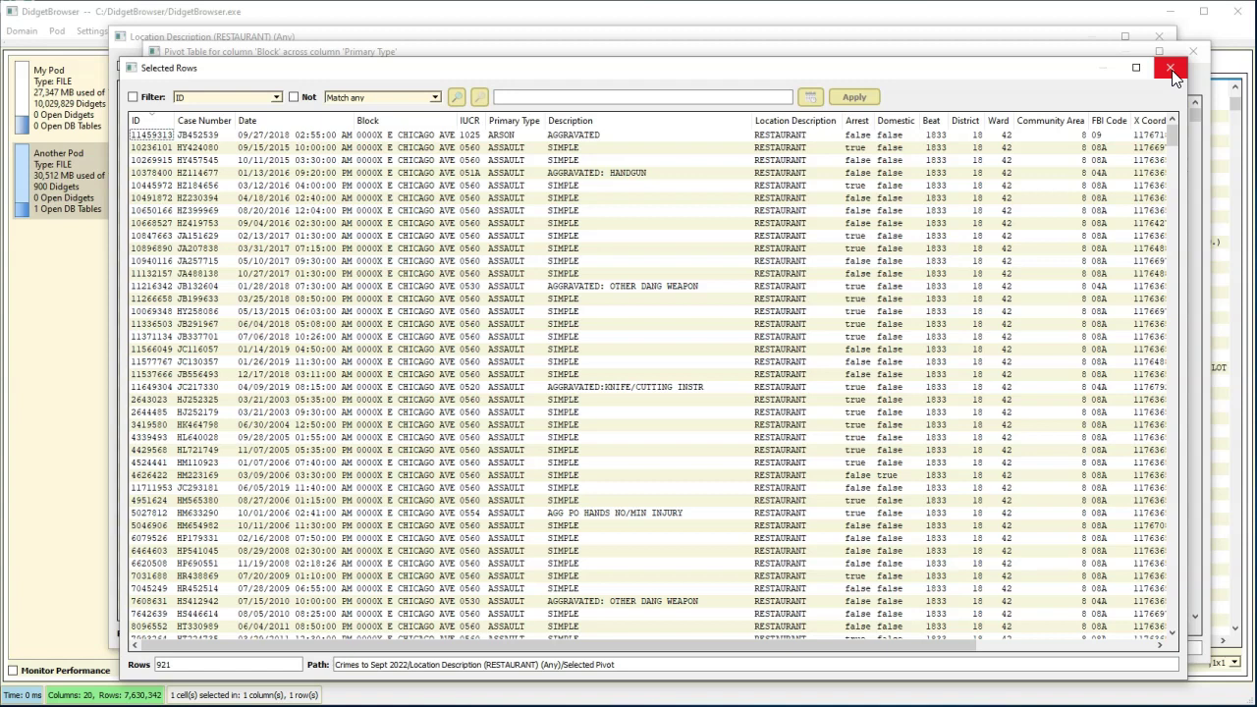
# Step: Close the Selected Rows, restaurant pivot table and RESTAURANT records windows to return to the full crimes table
pyautogui.click(1170, 69)
pyautogui.click(1192, 51)
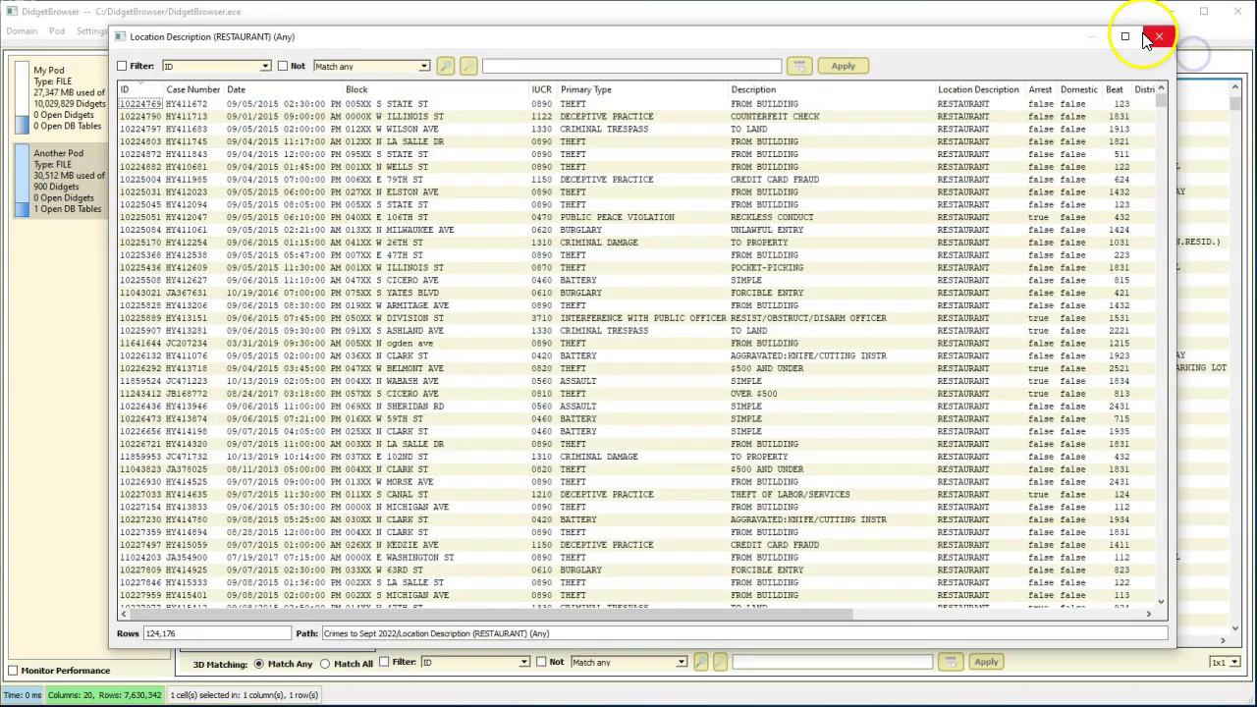
pyautogui.click(1161, 38)
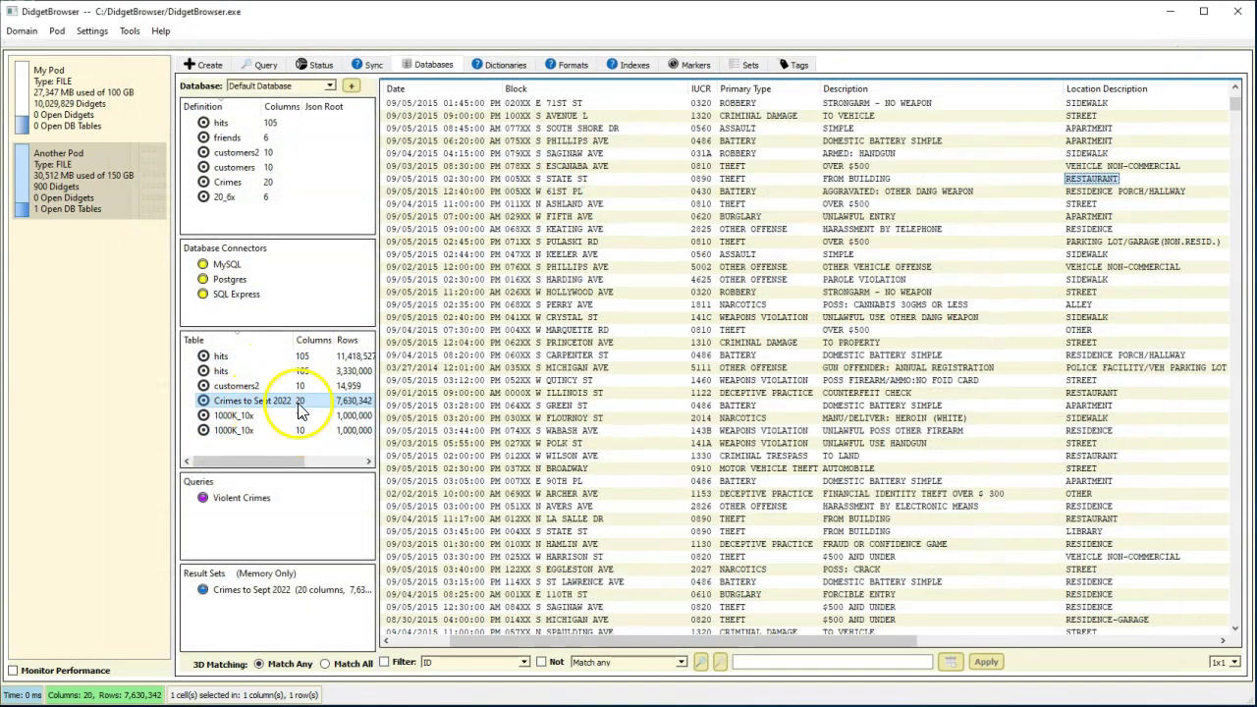
# Step: Show the column list of the Crimes definition behind the Crimes to Sept 2022 table
pyautogui.click(239, 183)
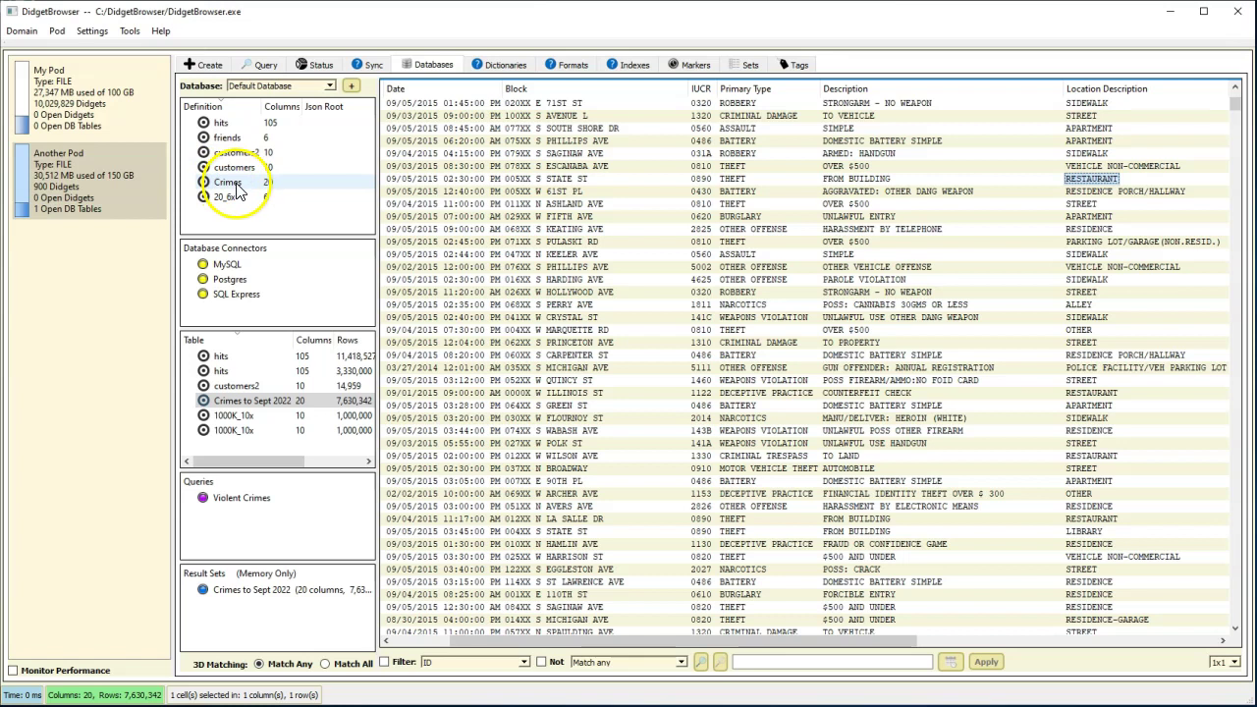
pyautogui.moveTo(239, 189)
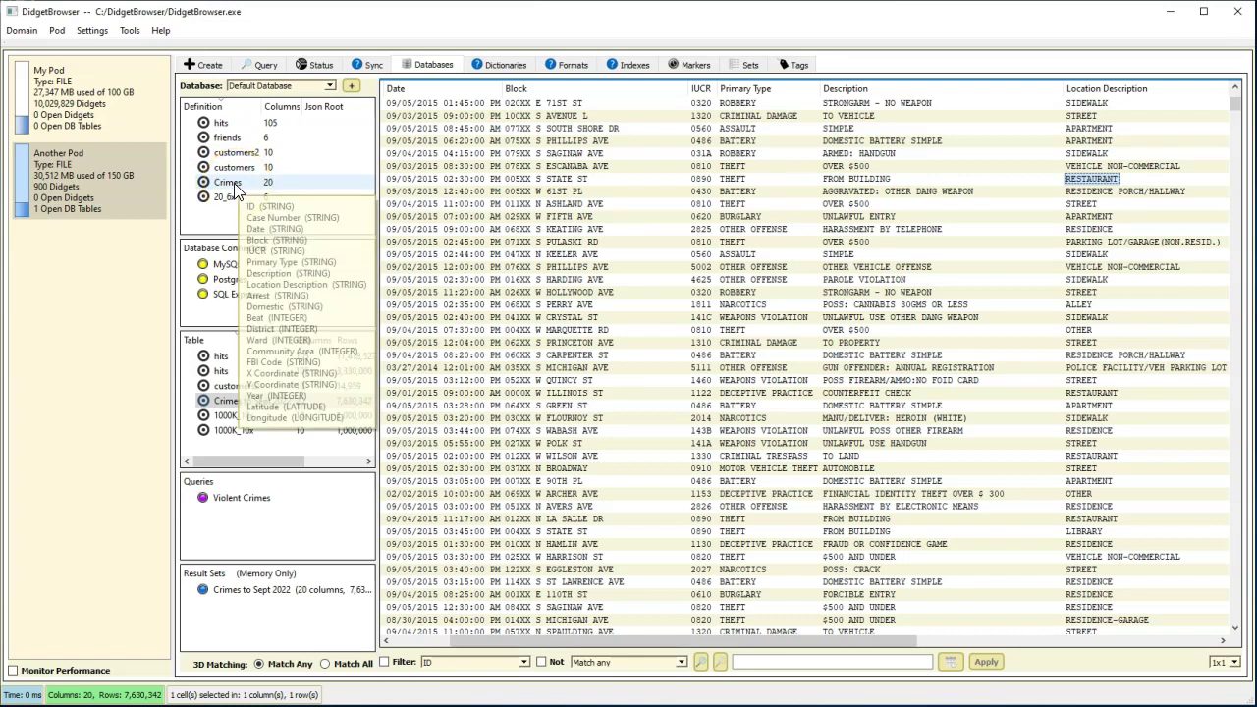
pyautogui.click(240, 400)
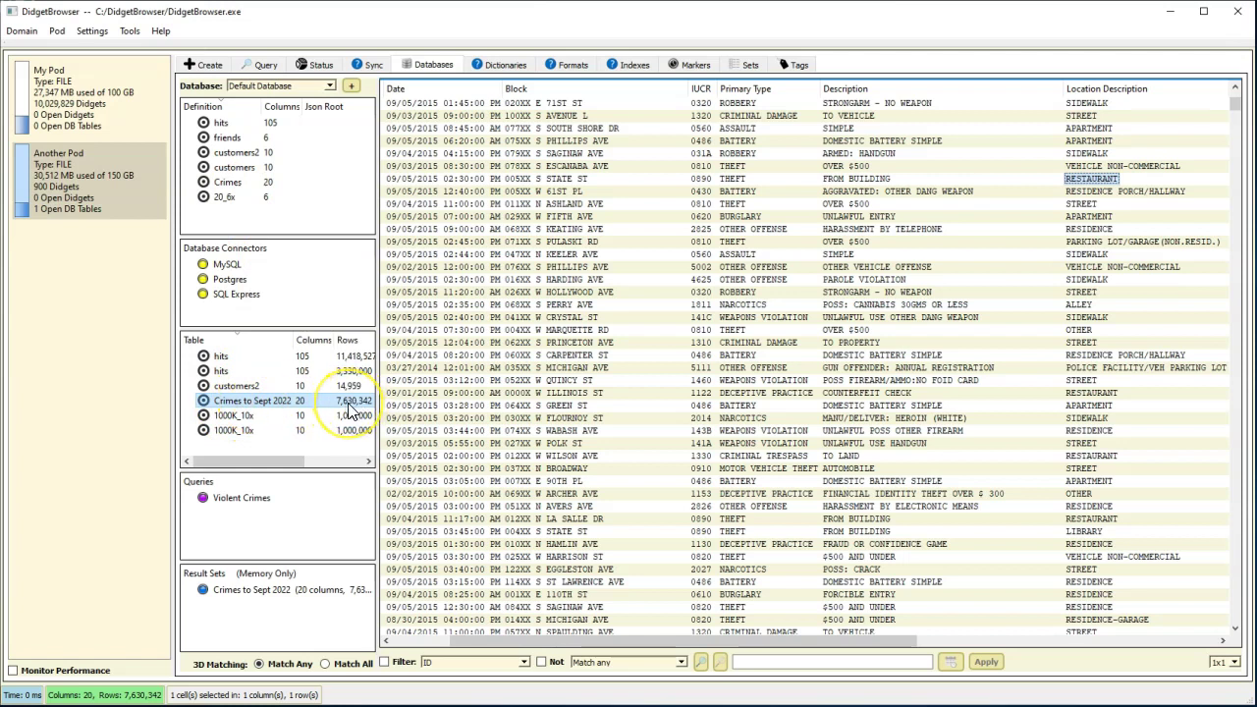
pyautogui.click(335, 595)
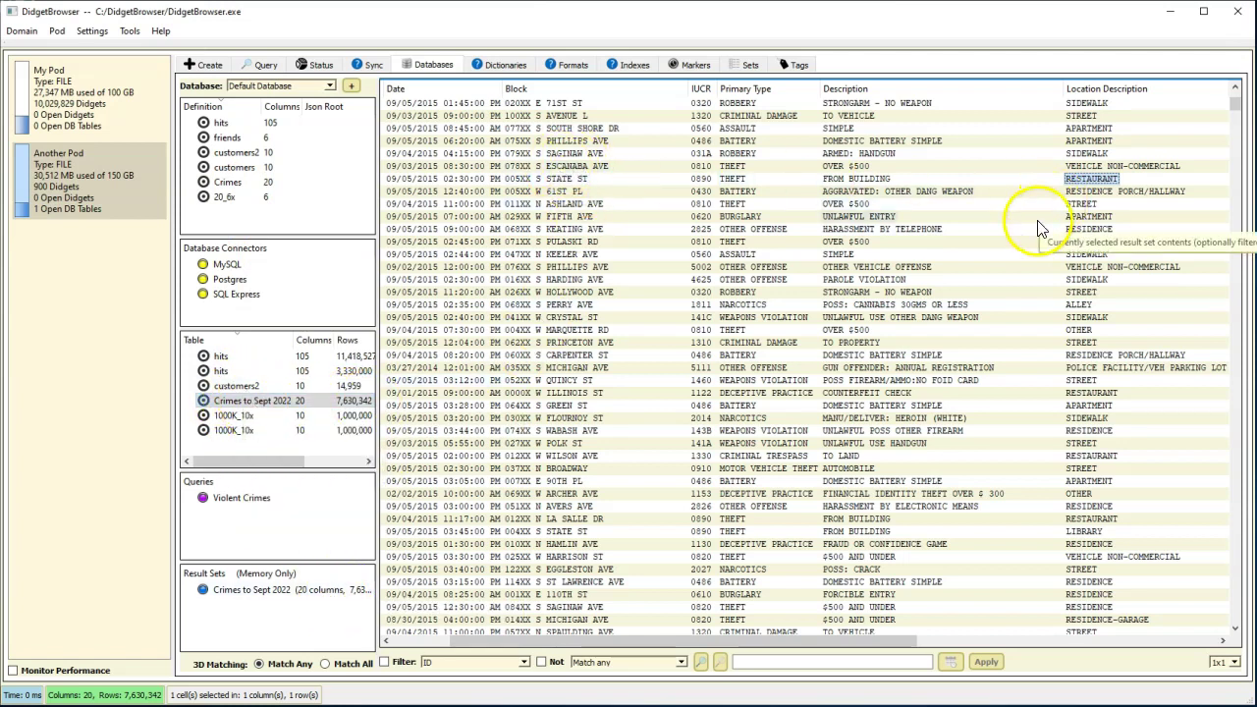
# Step: Run the saved Violent Crimes query, show the Primary Type column values of its result set, and close the values viewer
pyautogui.doubleClick(235, 500)
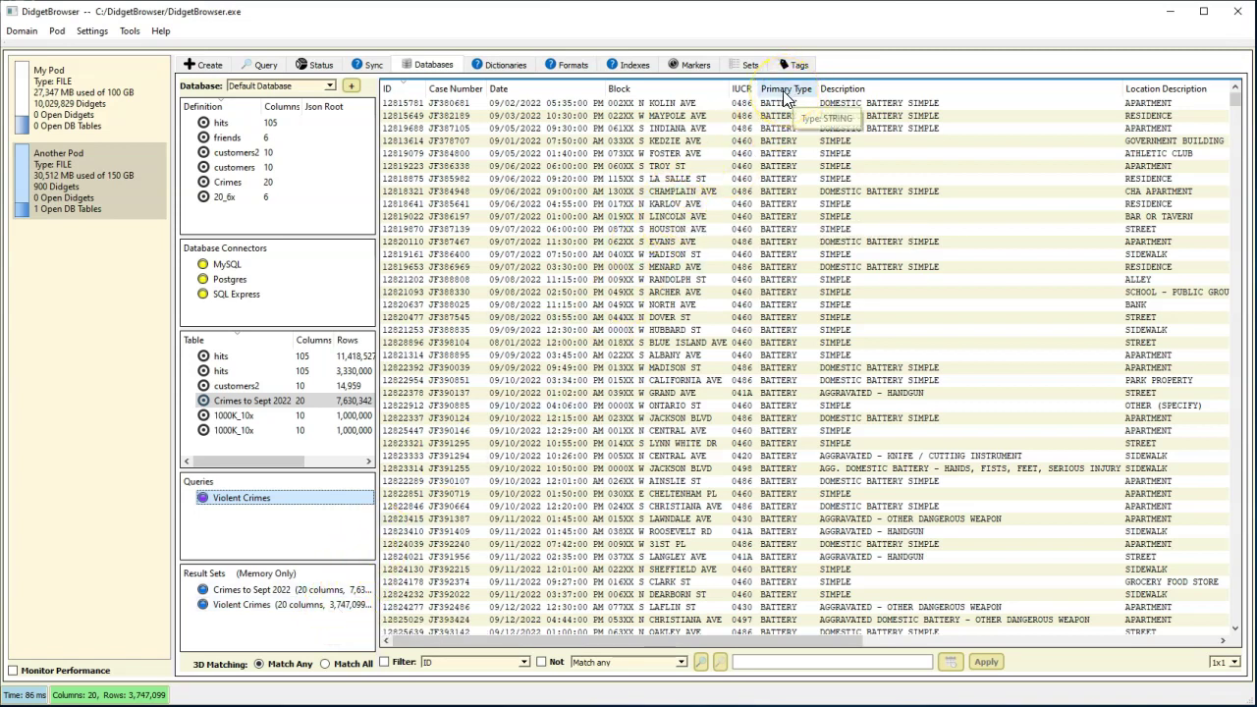
pyautogui.scroll(-1, 785, 99)
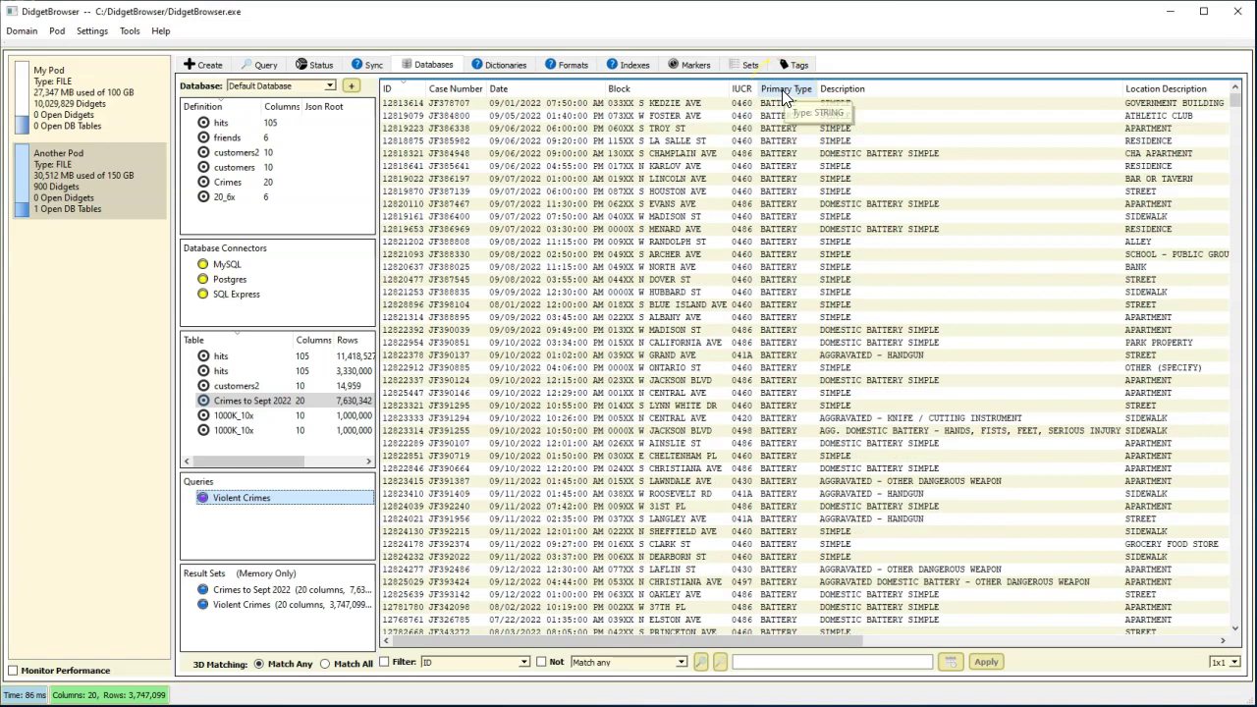
pyautogui.rightClick(785, 96)
pyautogui.click(830, 98)
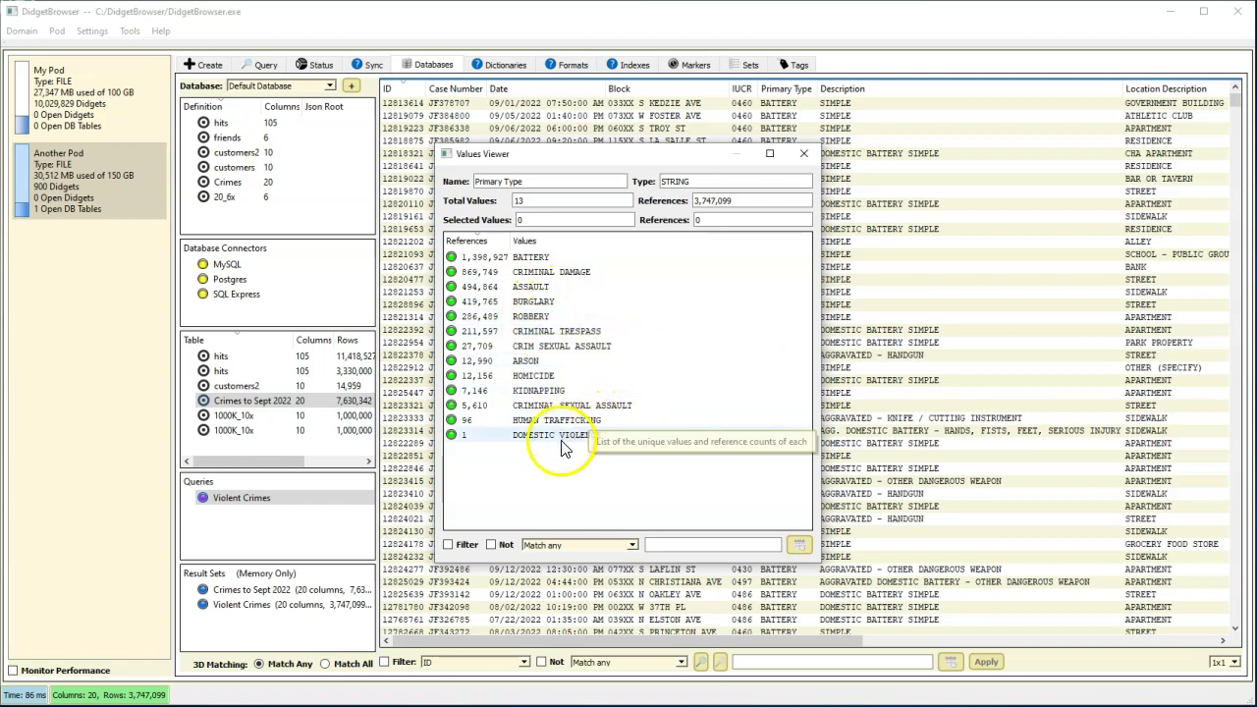
pyautogui.click(804, 156)
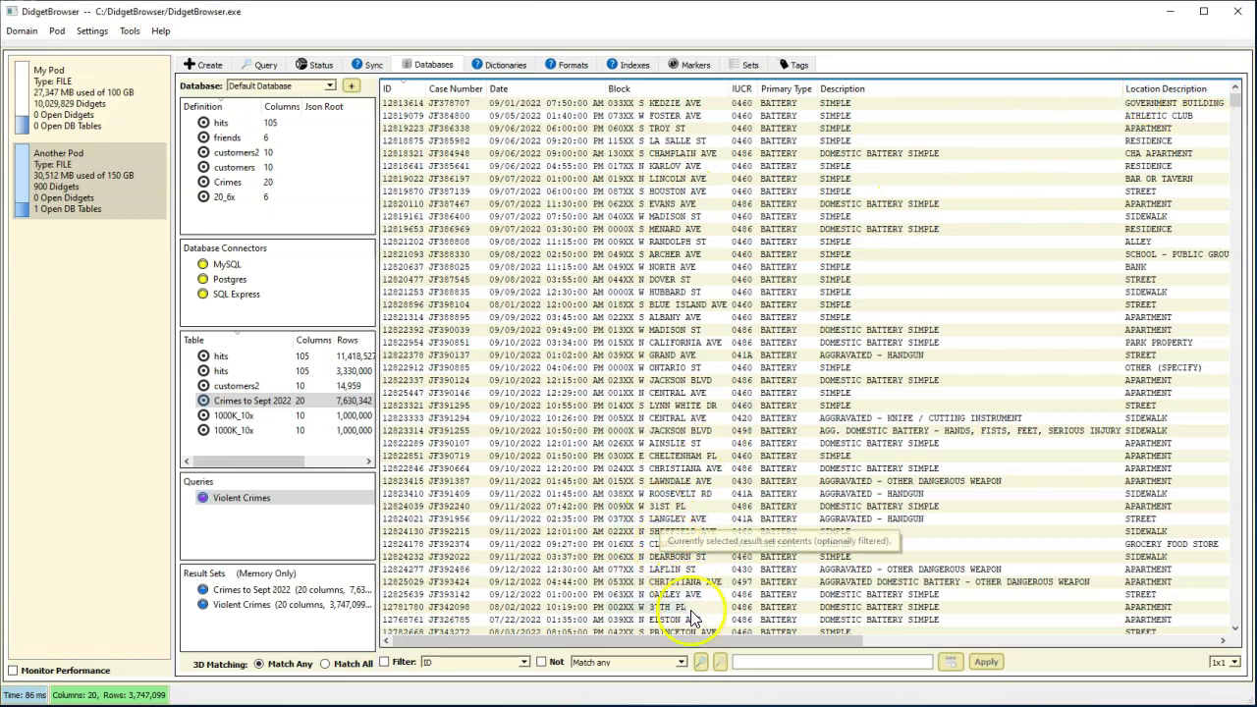
# Step: Examine the Location Description, Arrest and Domestic columns of the Violent Crimes results
pyautogui.moveTo(687, 639)
pyautogui.mouseDown()
pyautogui.moveTo(853, 625)
pyautogui.moveTo(1011, 645)
pyautogui.moveTo(1074, 585)
pyautogui.moveTo(1025, 593)
pyautogui.moveTo(1068, 600)
pyautogui.moveTo(891, 564)
pyautogui.mouseUp()
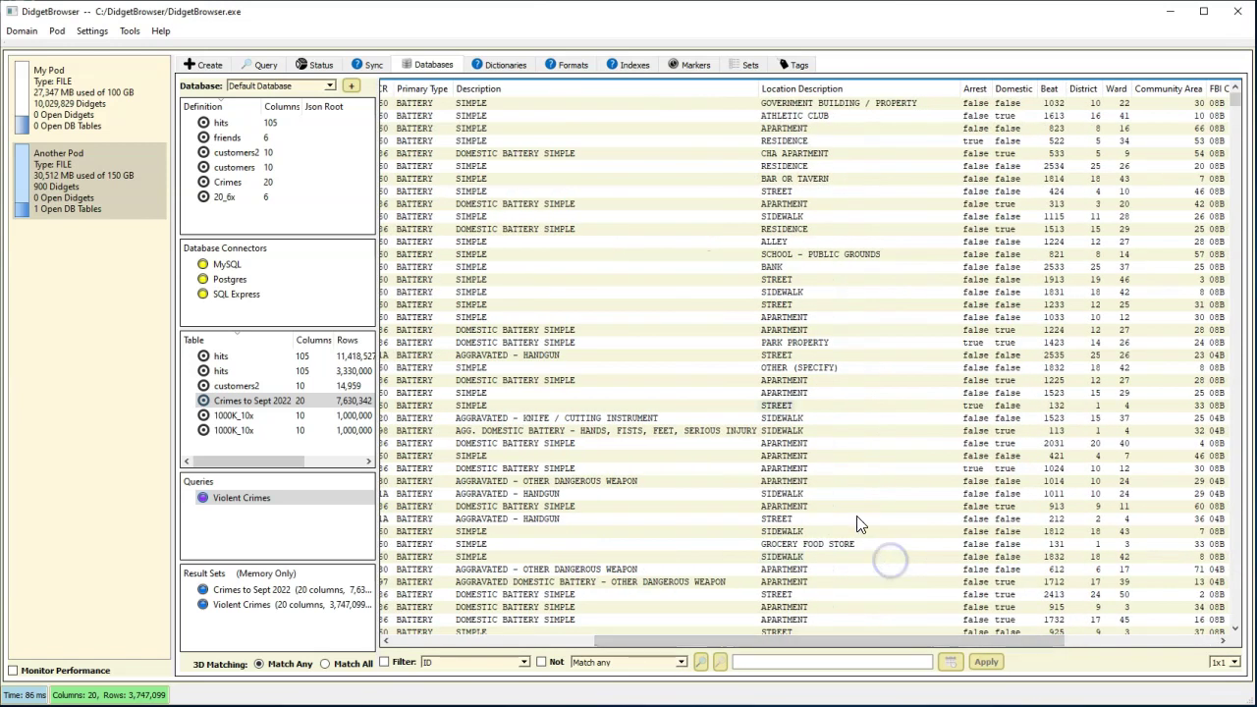